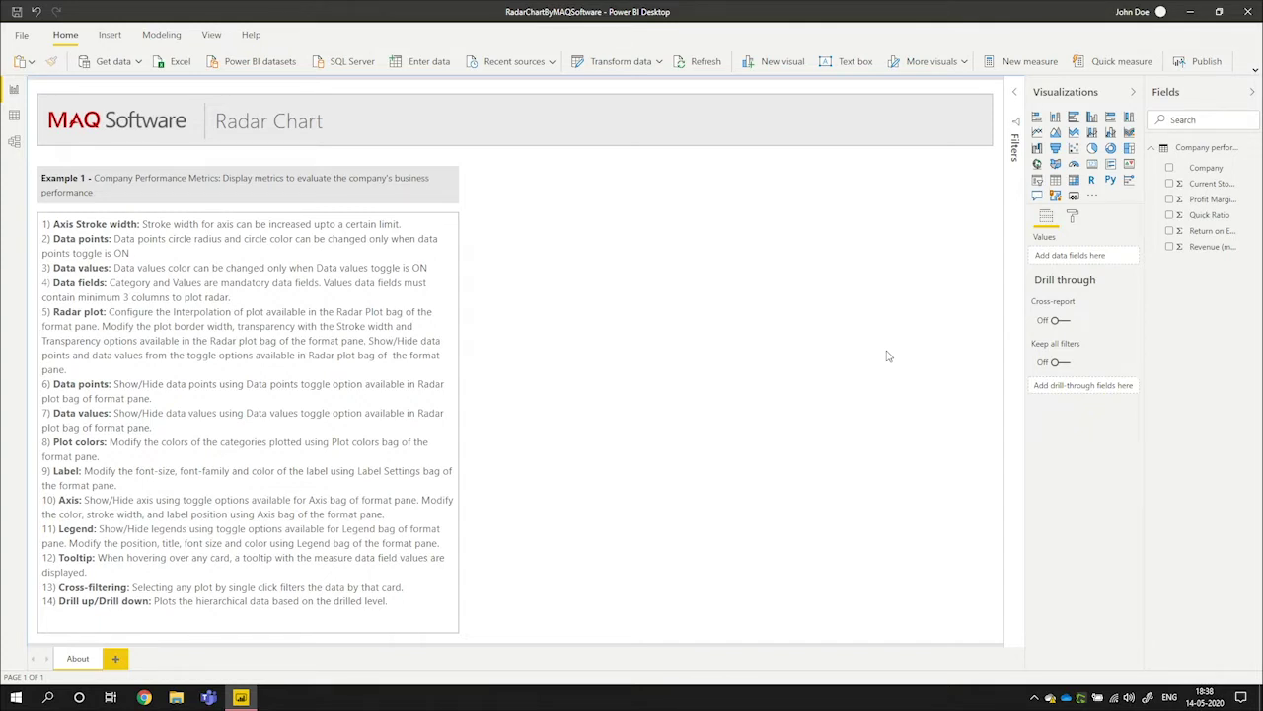
Import the Radar Chart by MAQ Software visual from the marketplace after searching 'Radar Chart by'
left_click(1093, 196)
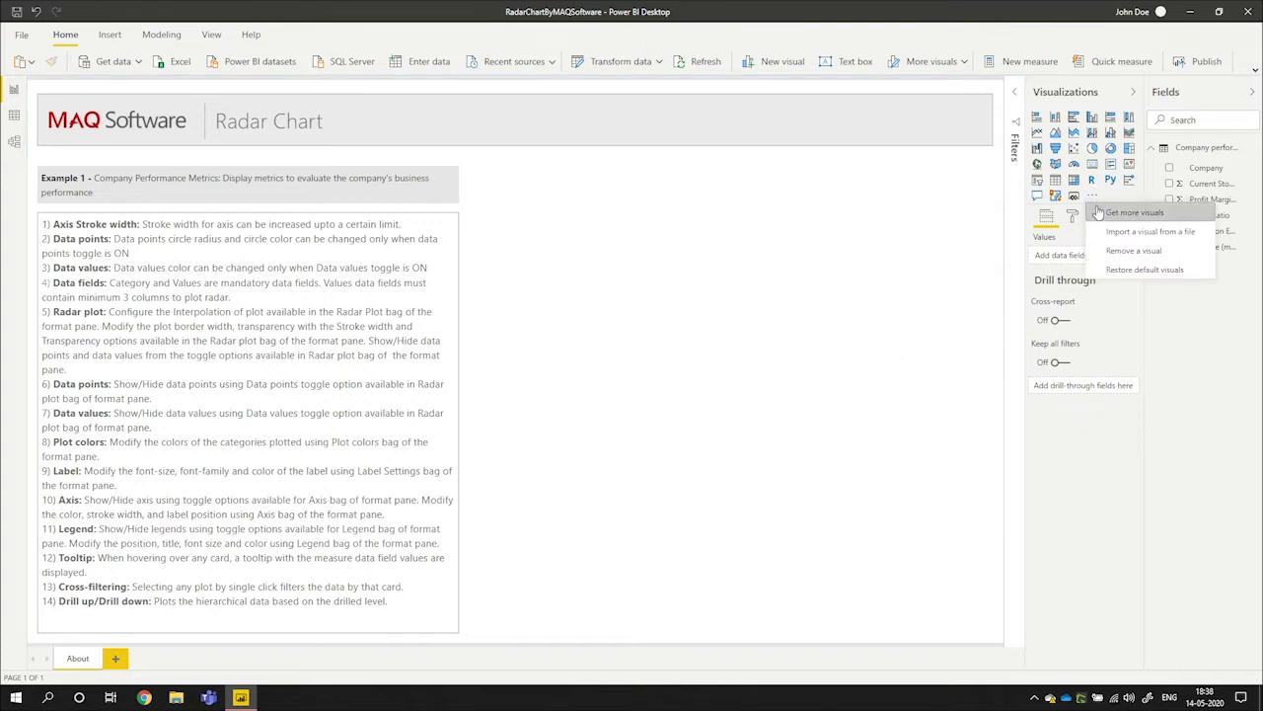
left_click(1102, 213)
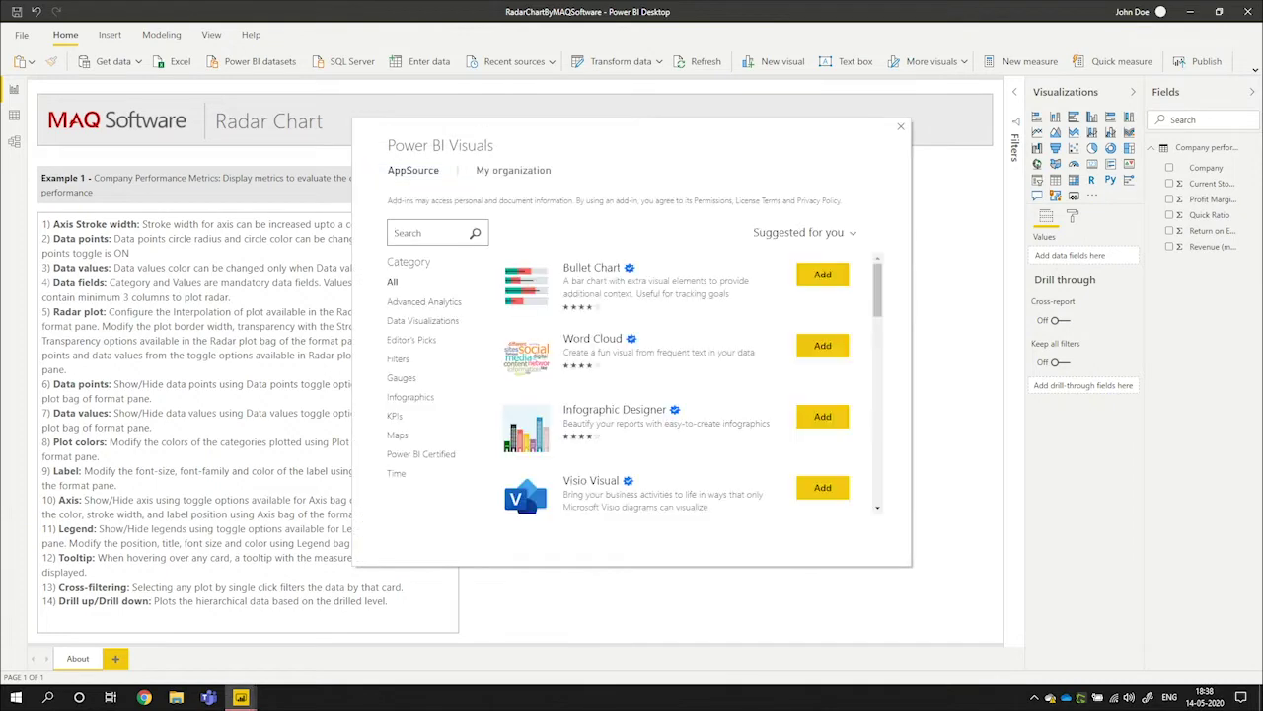
type("Radar Chart by")
key("Return")
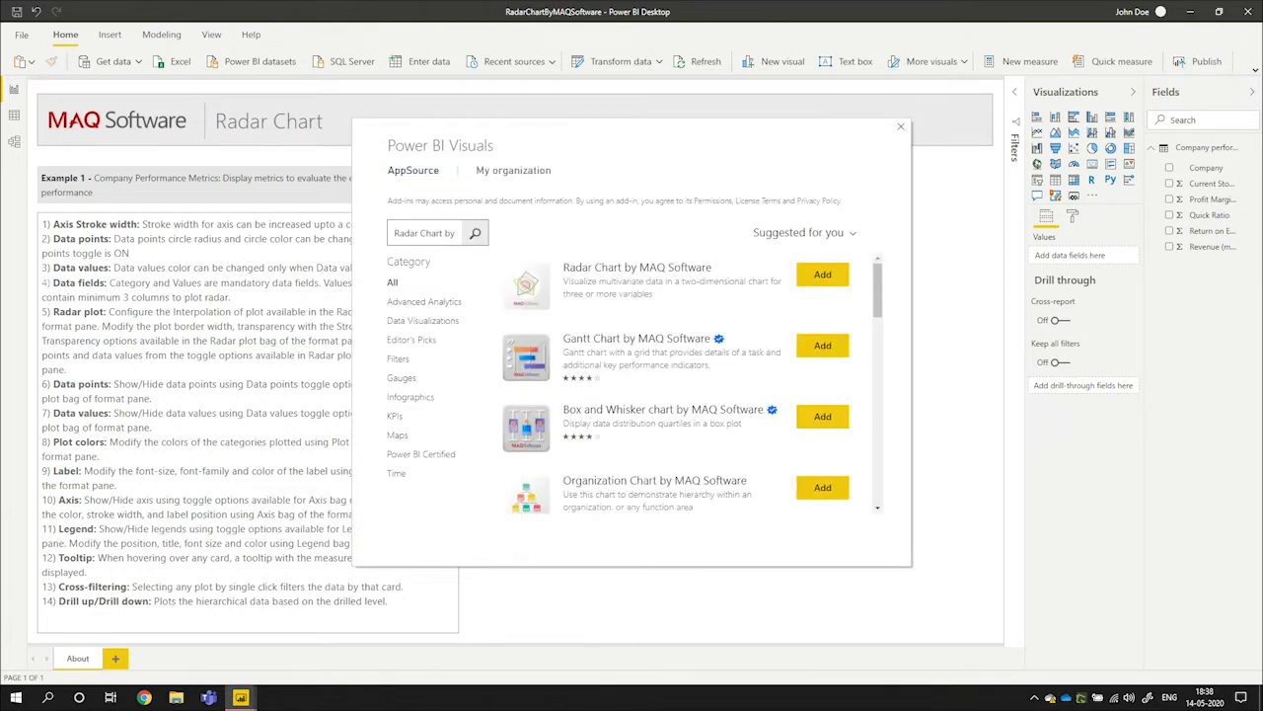
left_click(822, 275)
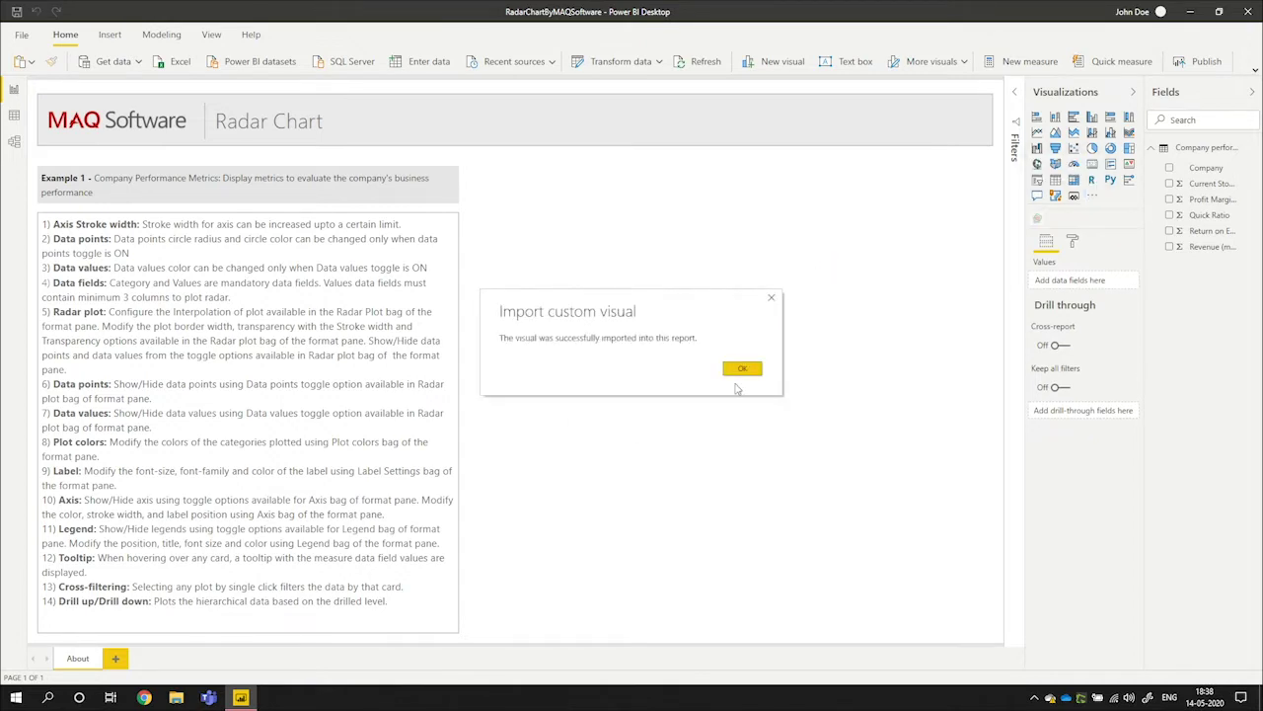
left_click(745, 371)
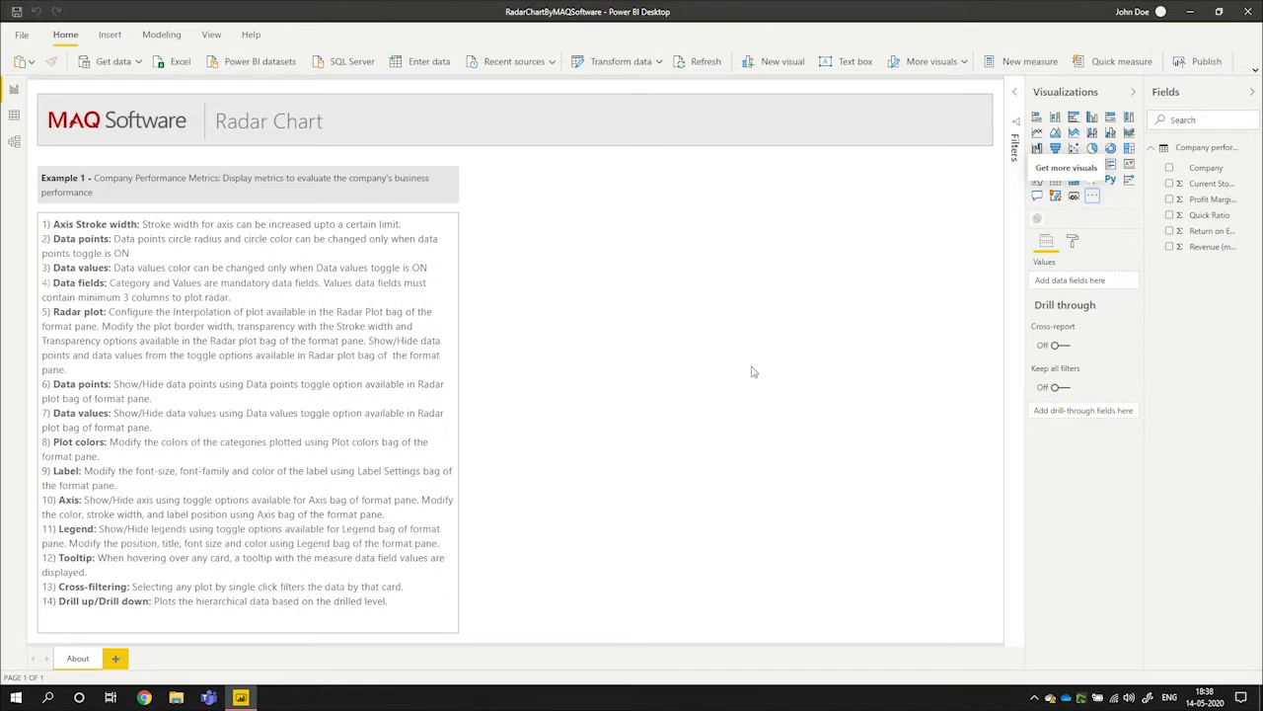
Place a Radar Chart by MAQ Software visual on the page with Company as its category
left_click(1036, 220)
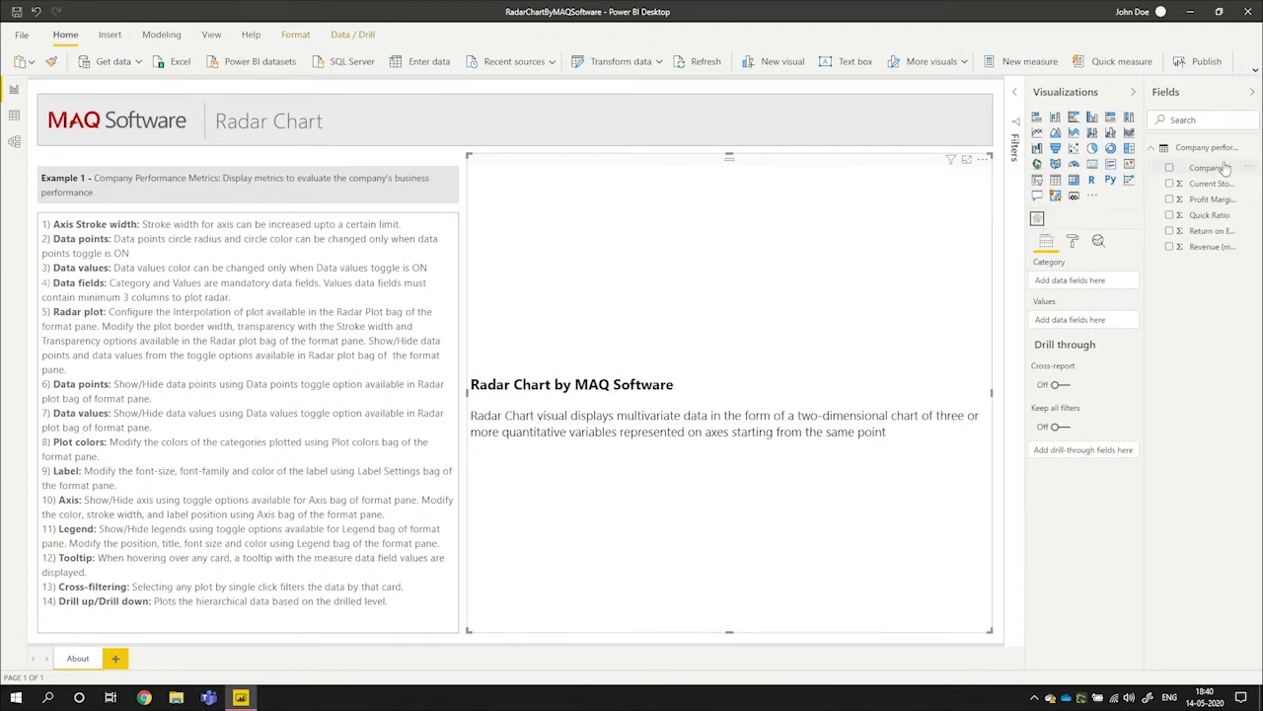
left_click_drag(1206, 168, 1095, 283)
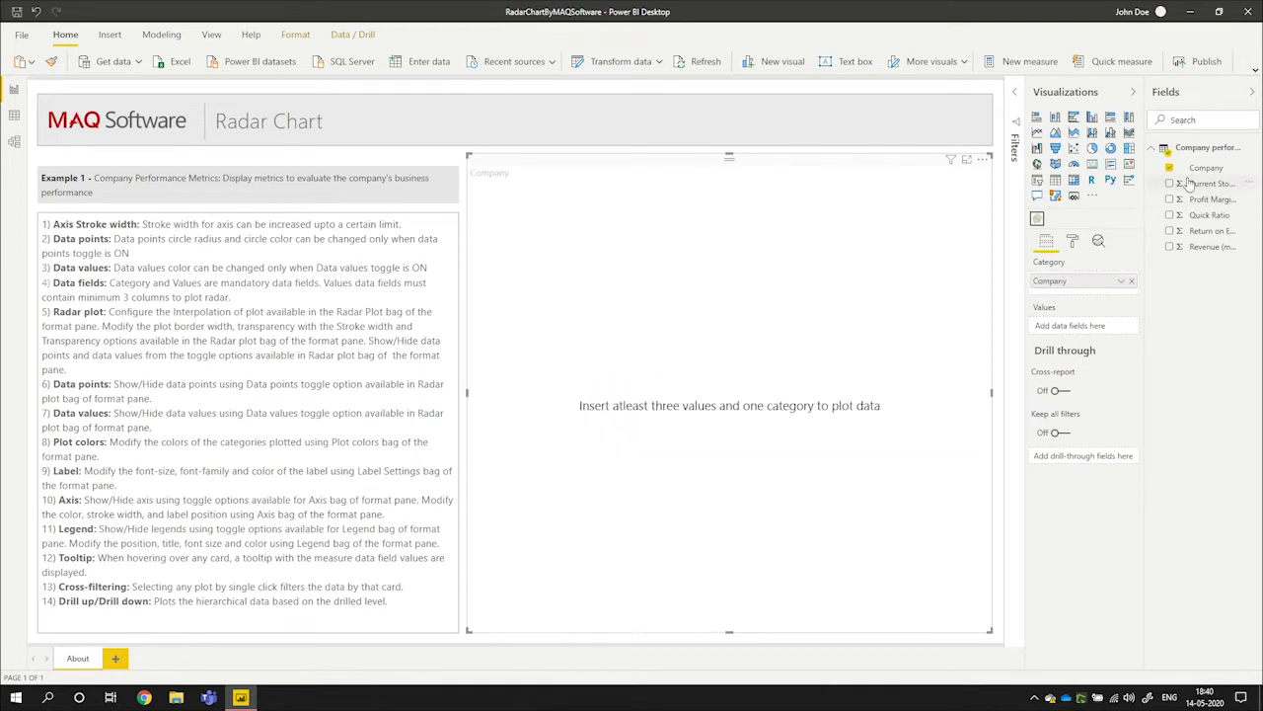
Add Current Stock Price, Profit Margin (%), Quick Ratio, Return on Equity and Revenue (millions) as values
left_click_drag(1201, 188, 1071, 329)
left_click_drag(1196, 202, 1079, 341)
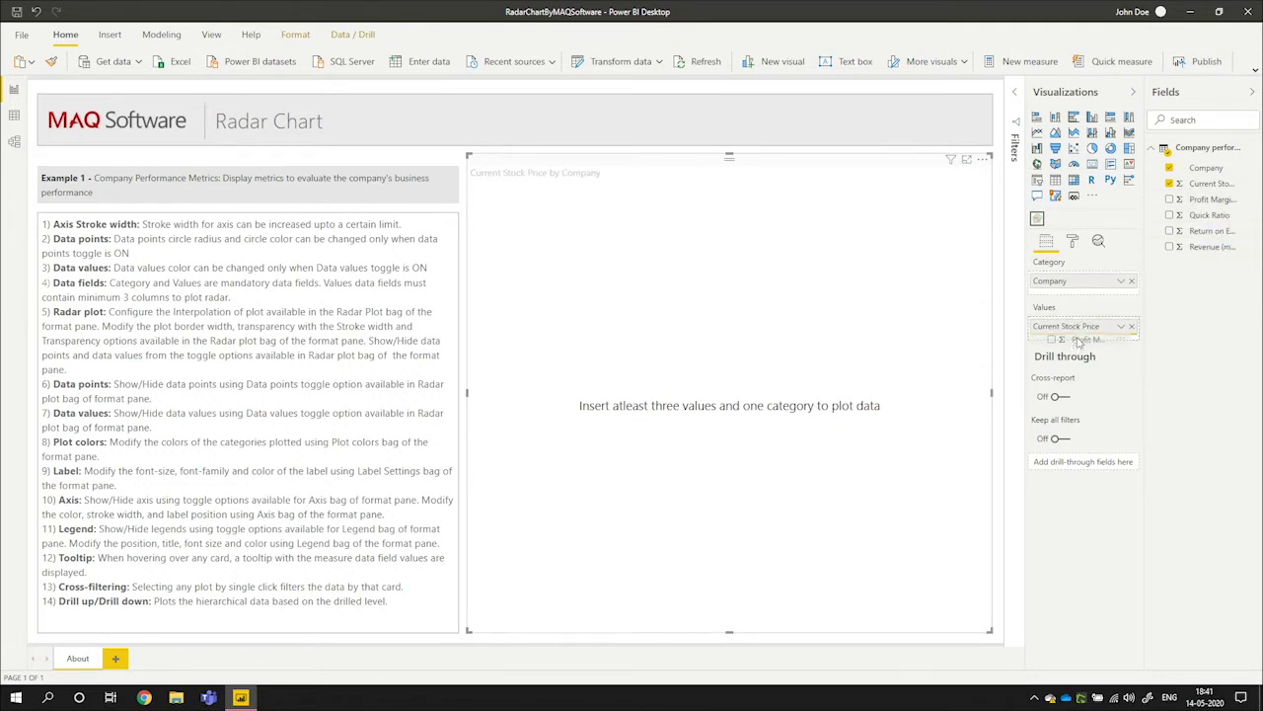
left_click_drag(1079, 341, 1081, 336)
left_click_drag(1209, 215, 1085, 358)
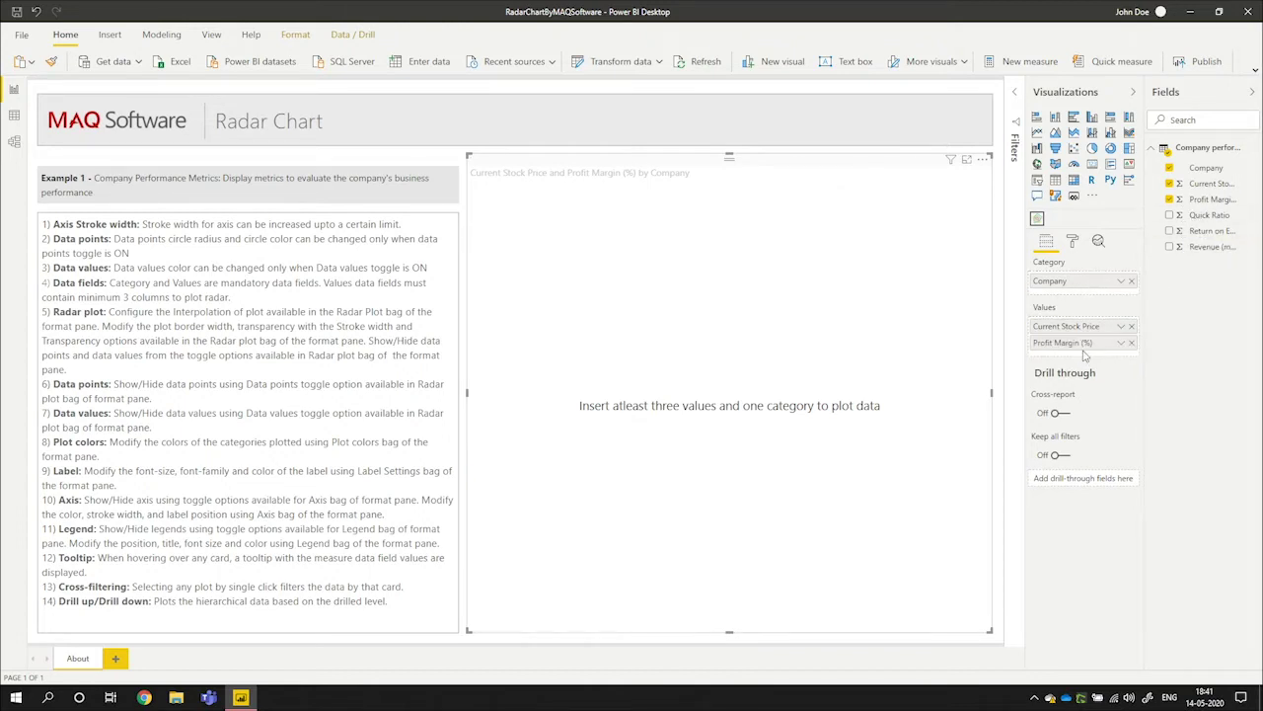
mouse_move(1200, 231)
left_mouse_down()
mouse_move(1131, 321)
mouse_move(1084, 357)
left_mouse_up()
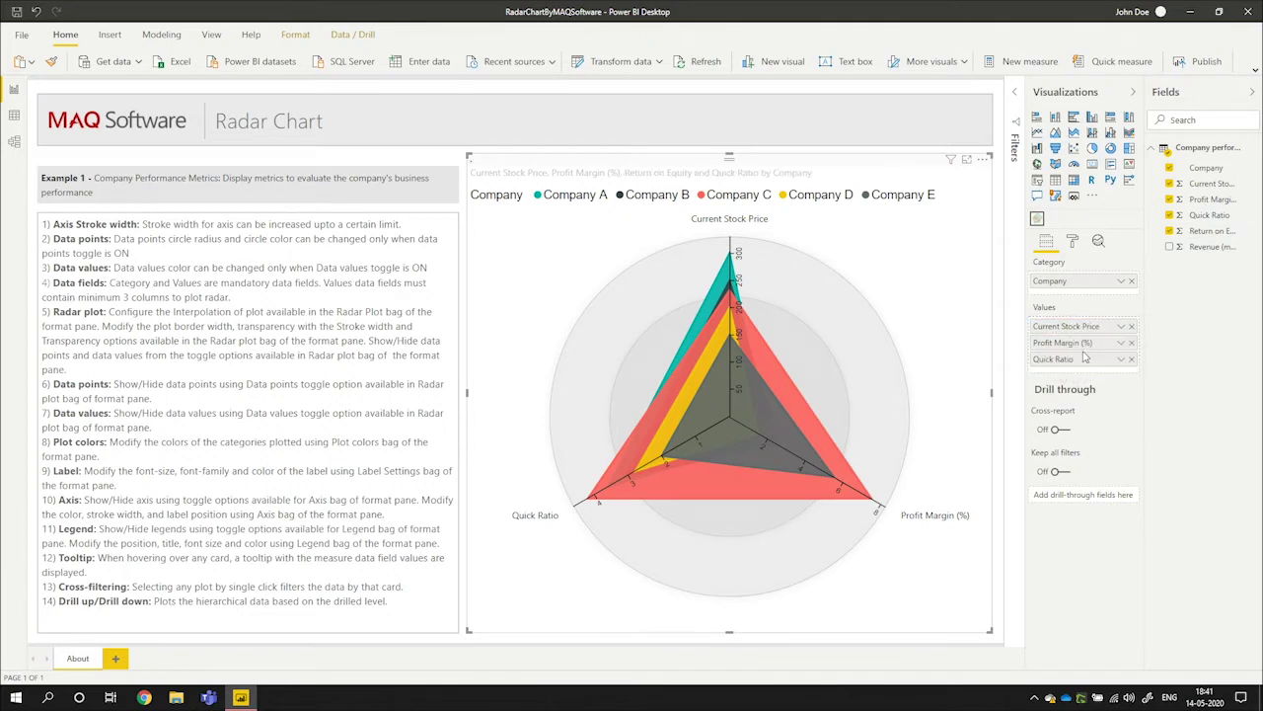
left_click_drag(1197, 246, 1080, 385)
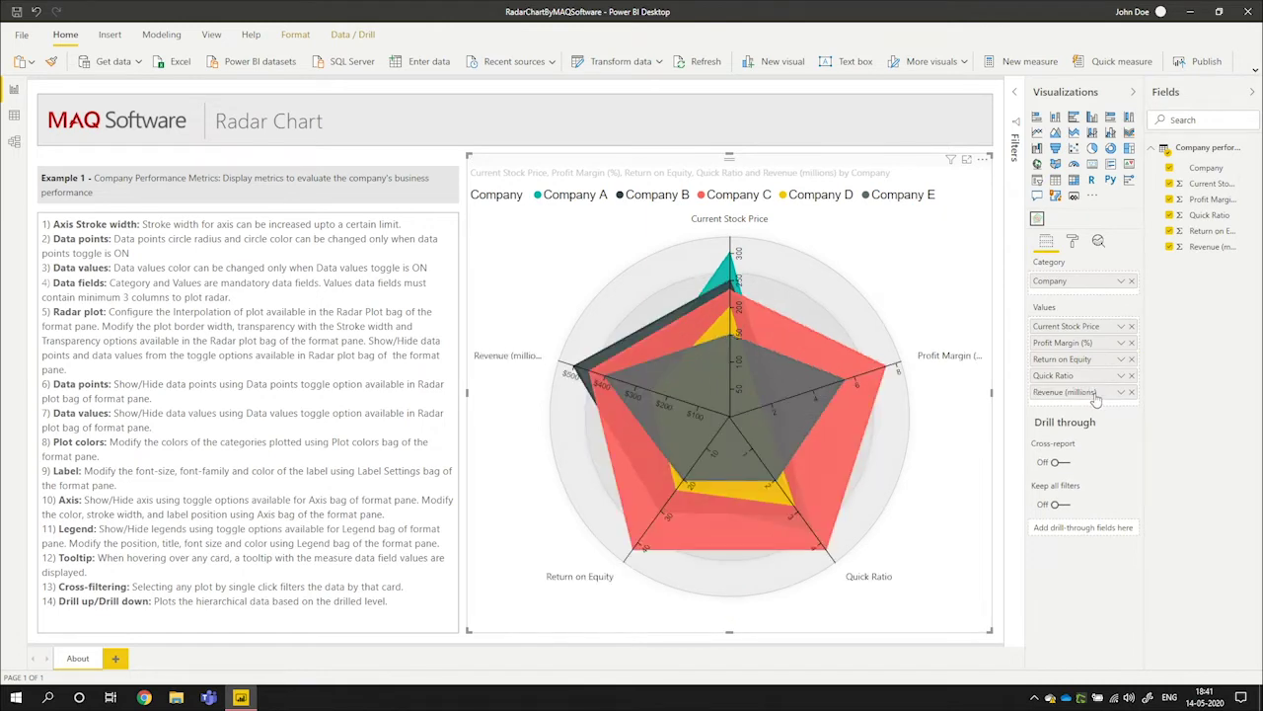
Cross-highlight Companies A, B and C in turn, clear the highlight, and show formatting options
left_click(732, 274)
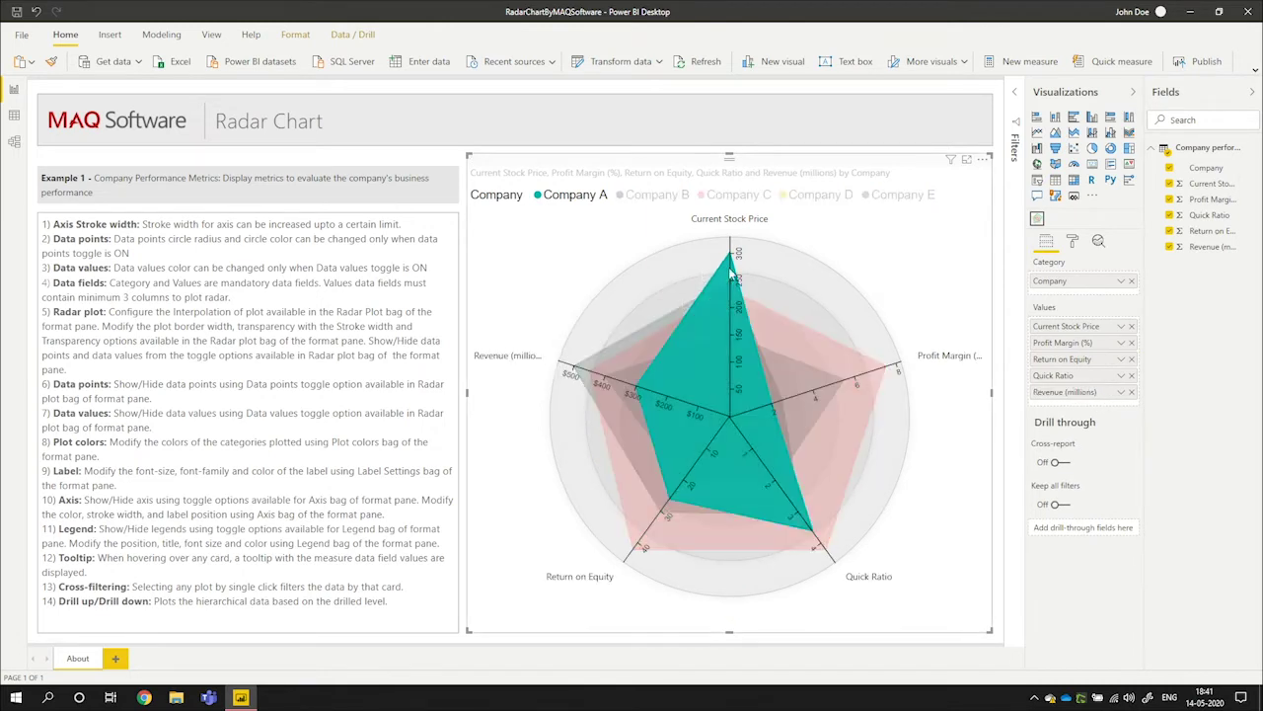
left_click(679, 314)
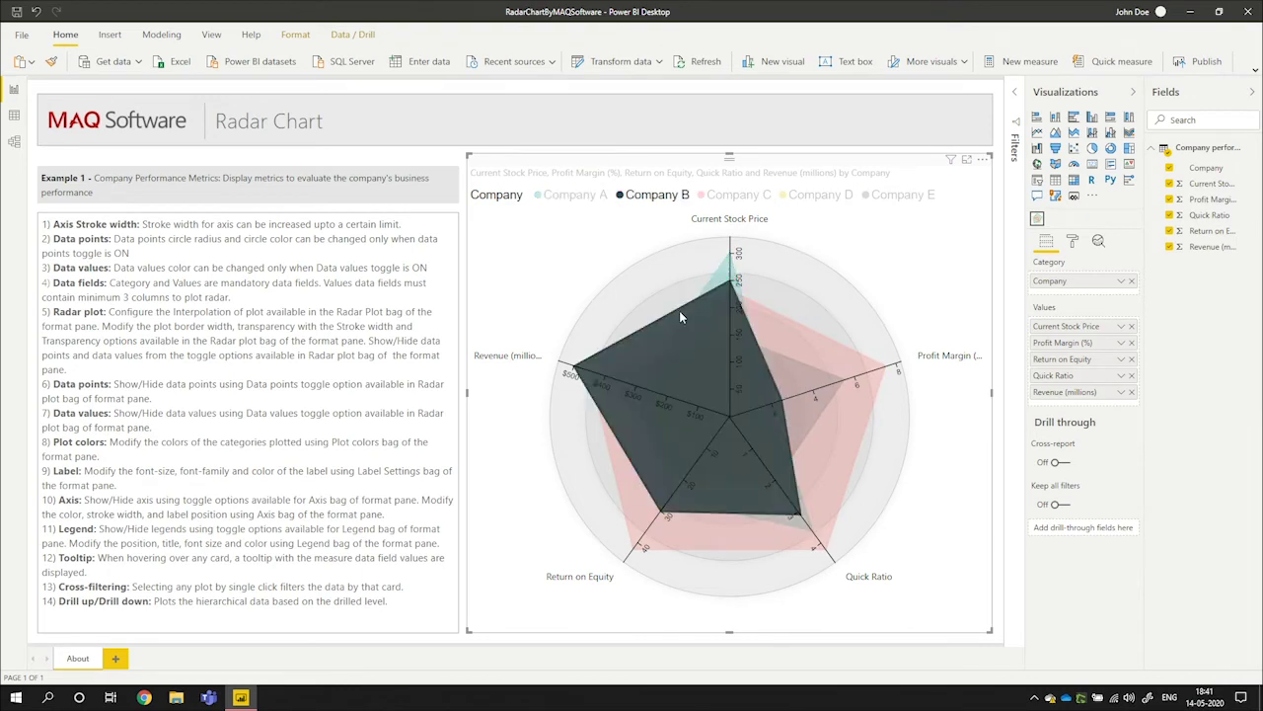
left_click(639, 494)
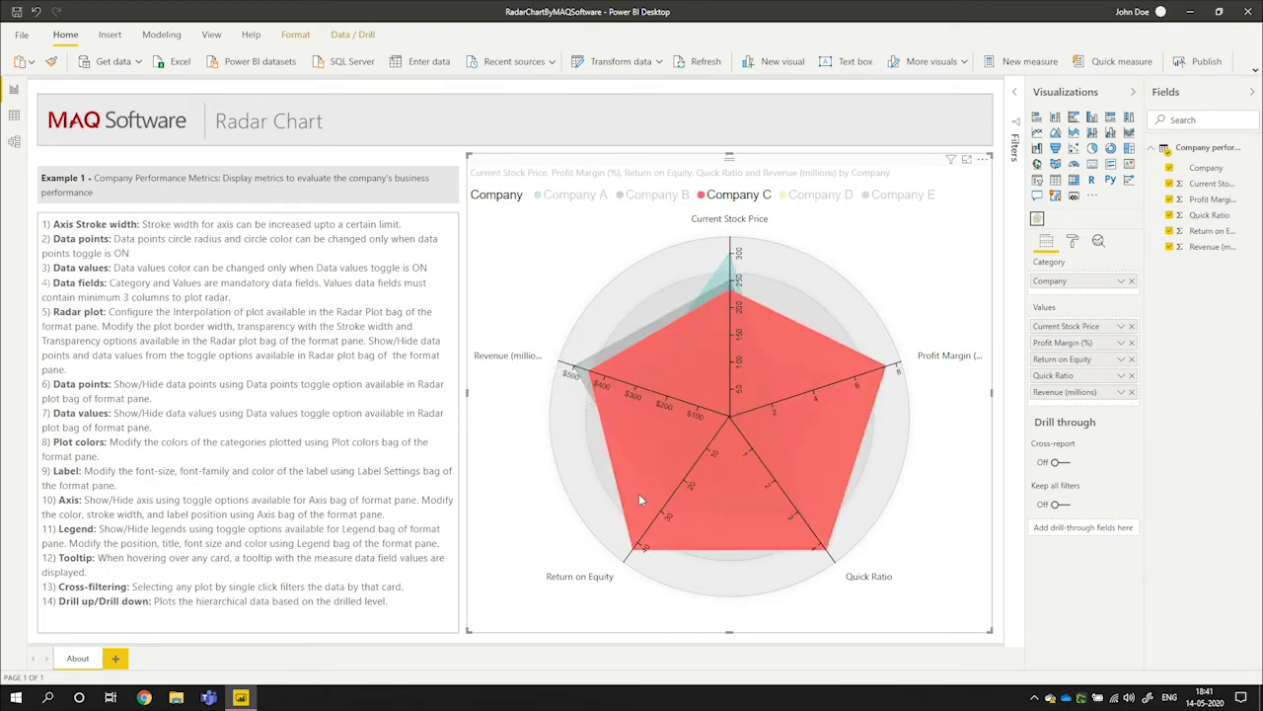
left_click(639, 494)
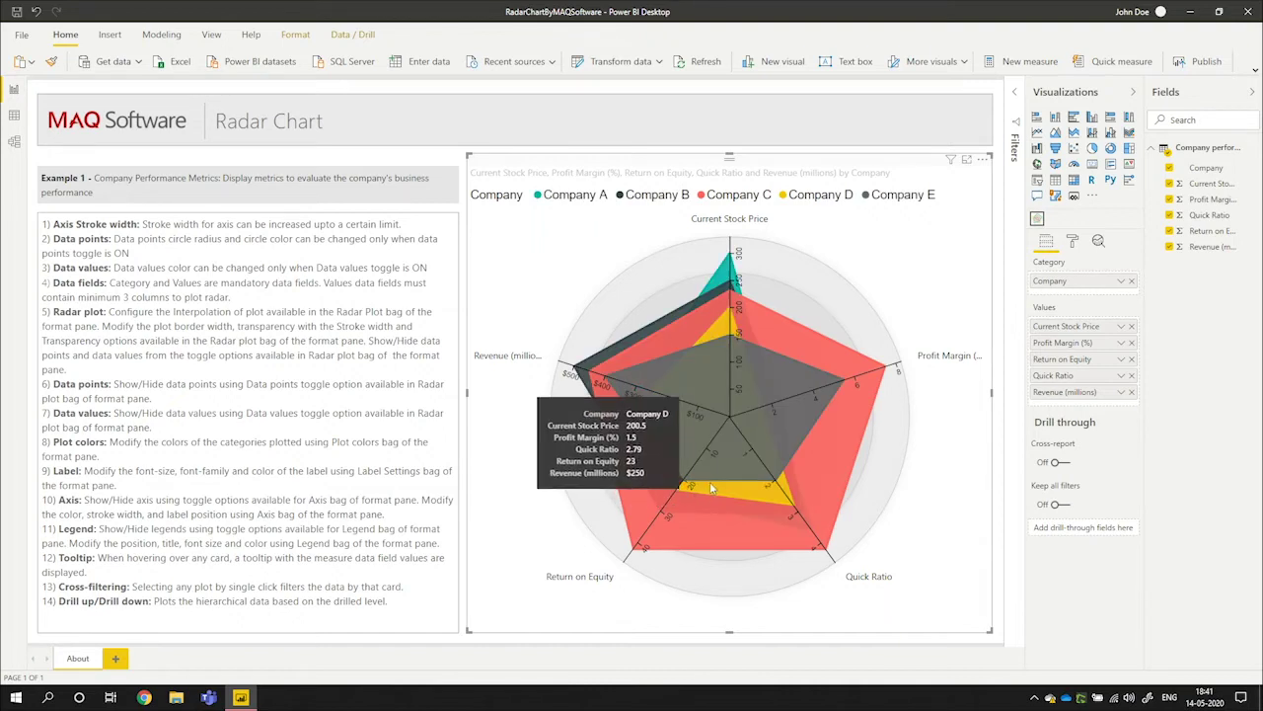
mouse_move(727, 296)
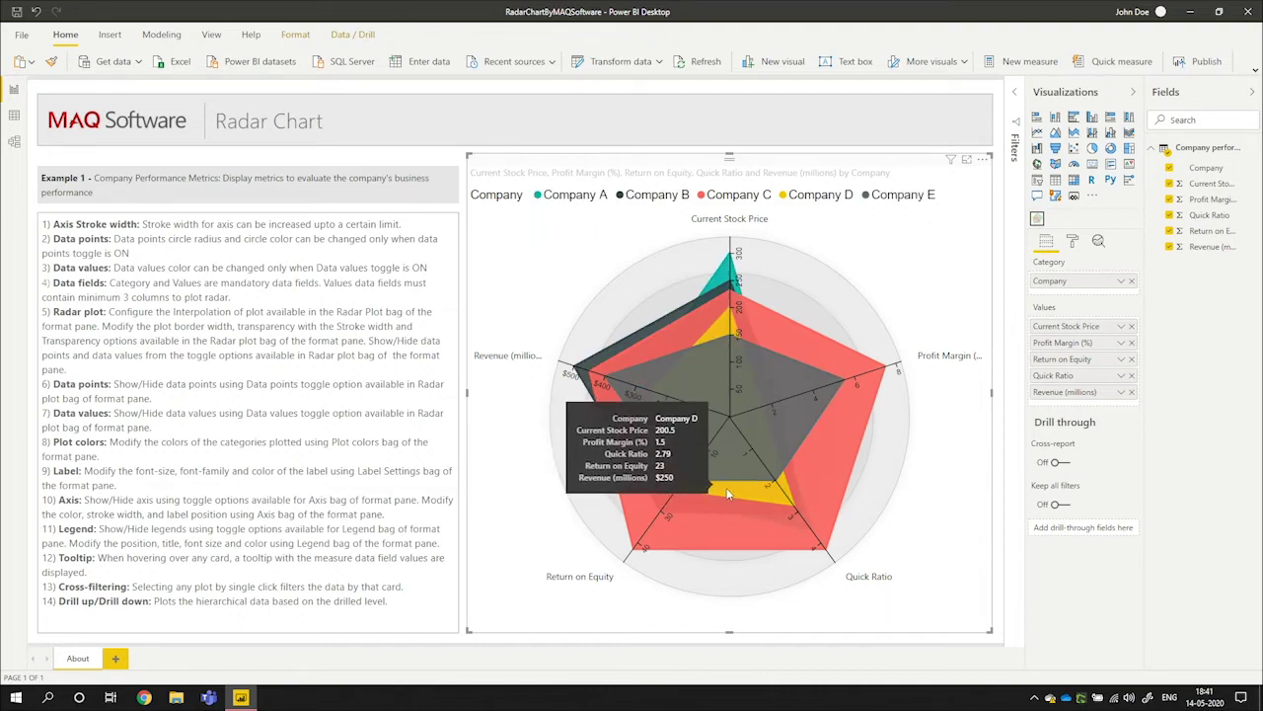
mouse_move(730, 271)
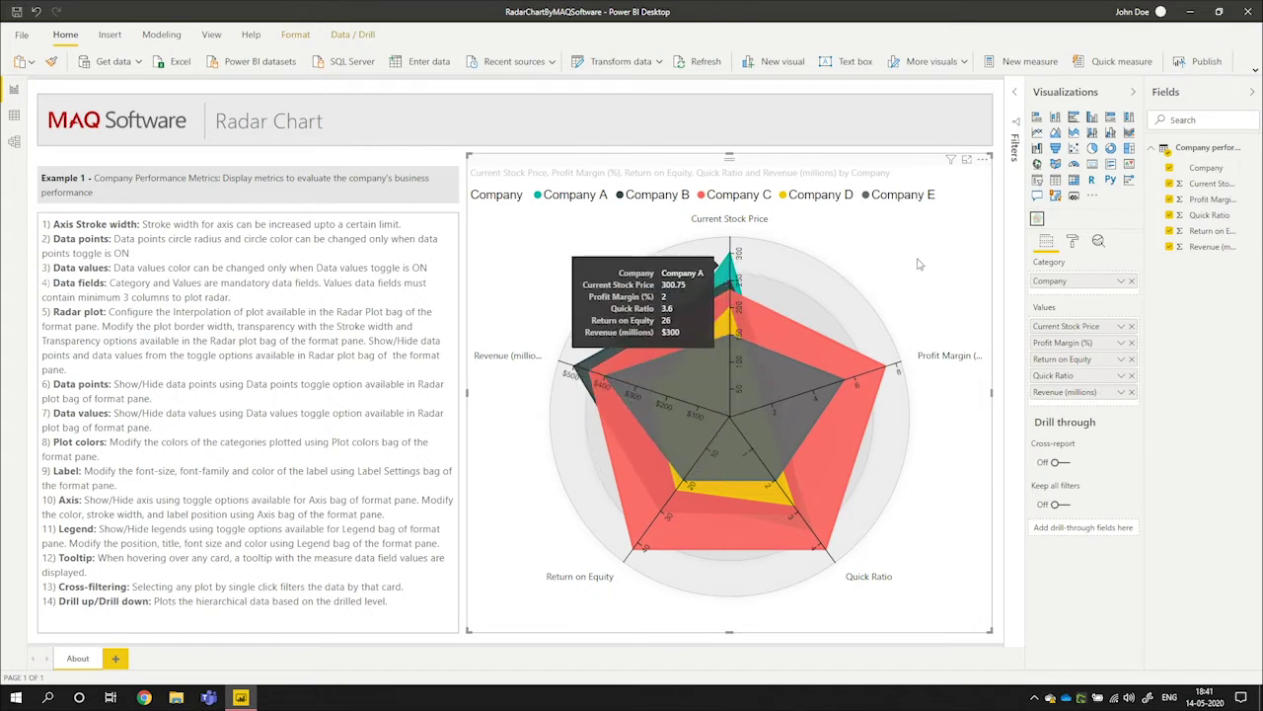
left_click(1070, 240)
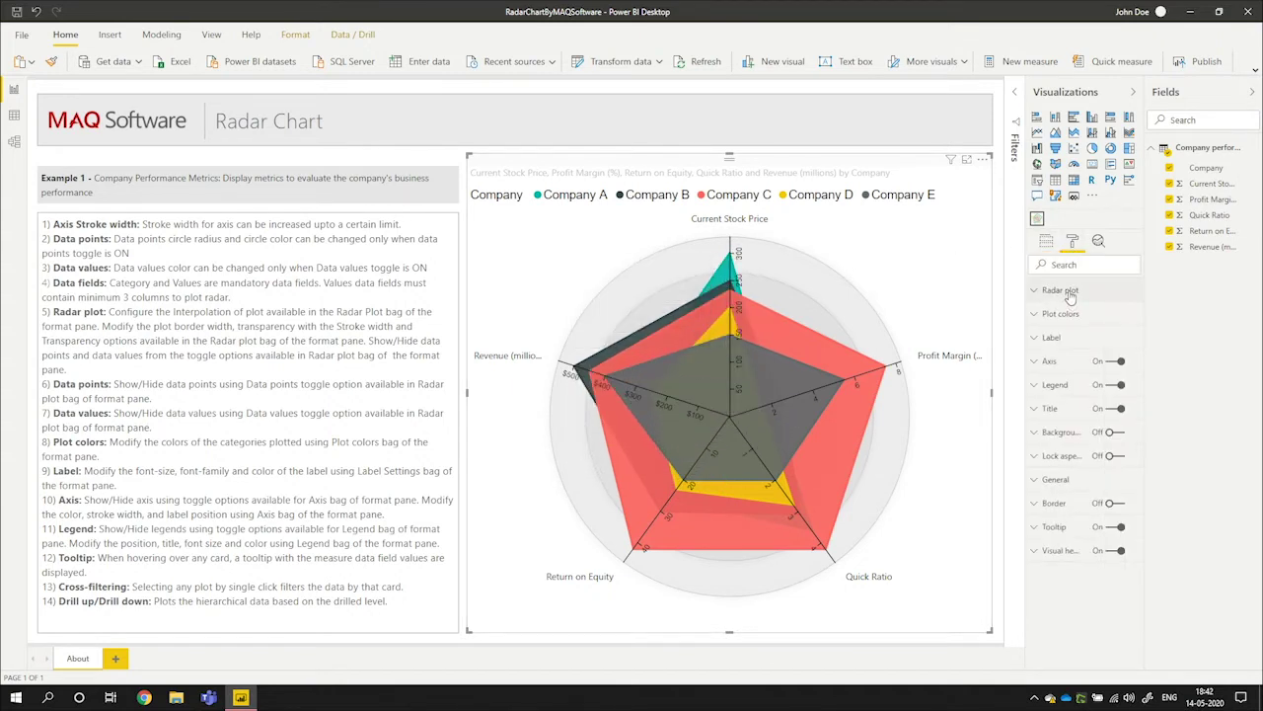
Try Cardinal closed, Bundle, Basis closed and Natural radar interpolation, finishing on Linear
left_click(1068, 291)
left_click(1063, 329)
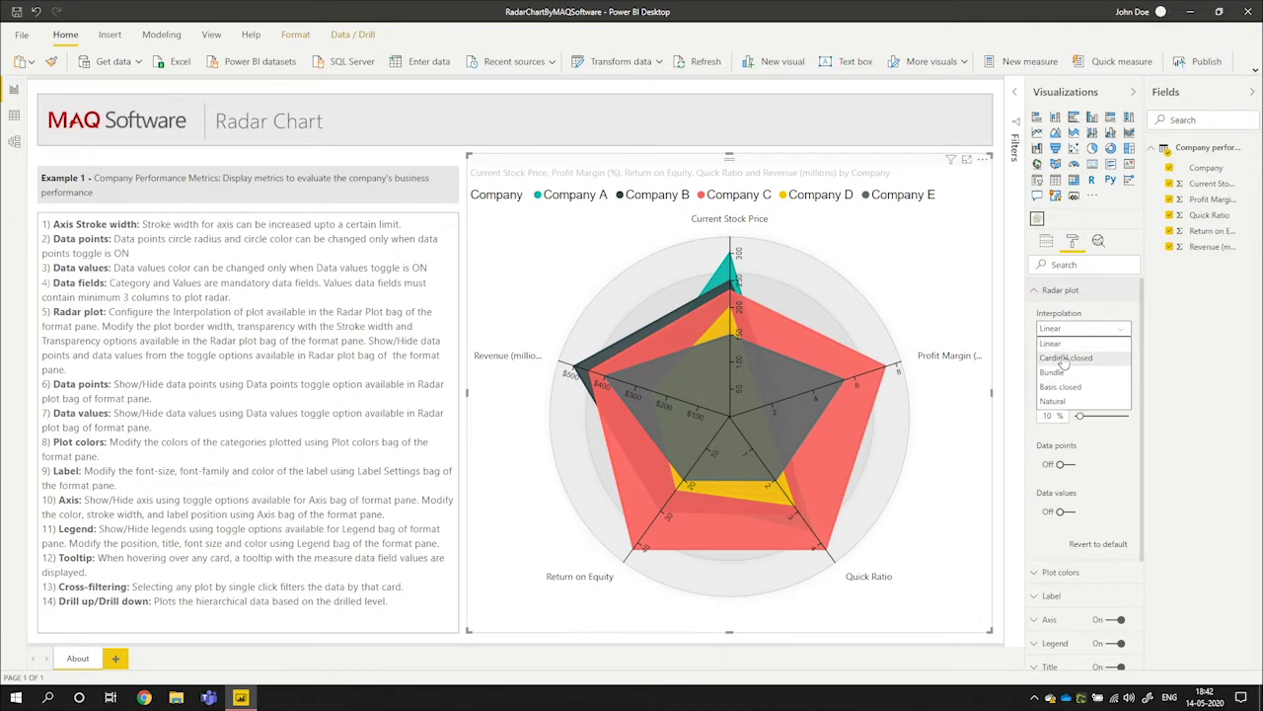
left_click(1064, 358)
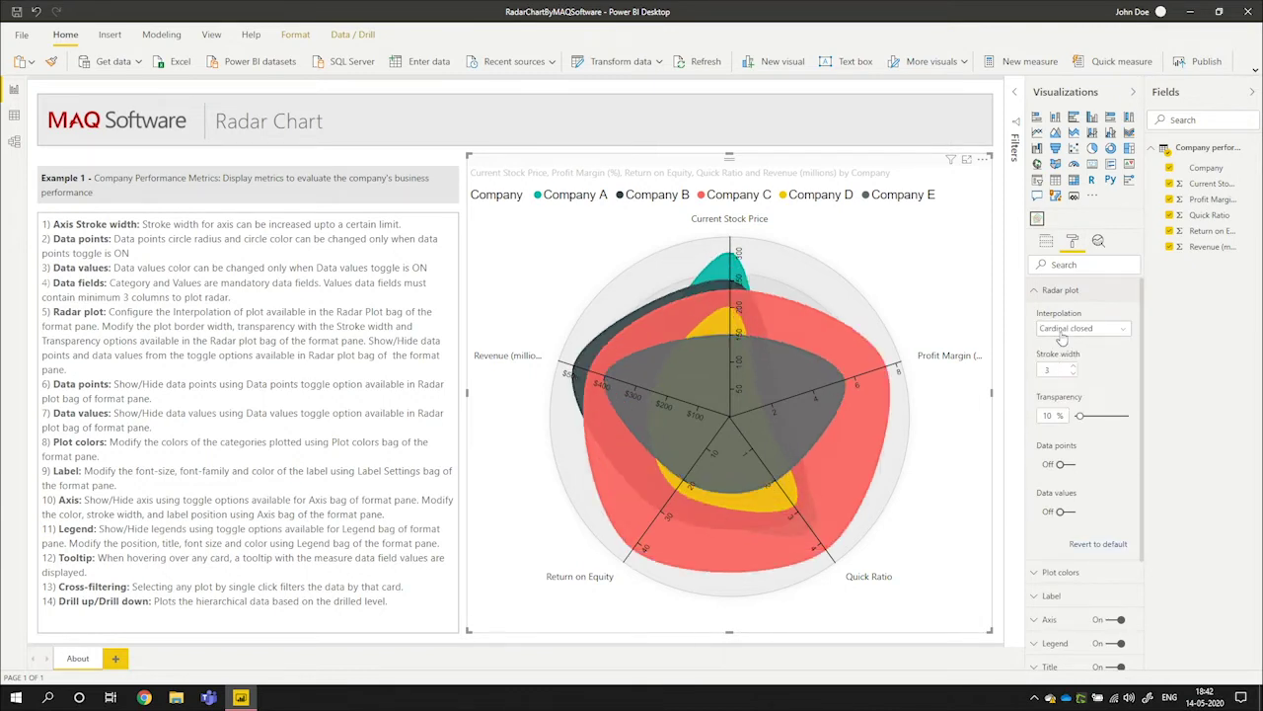
left_click(1062, 335)
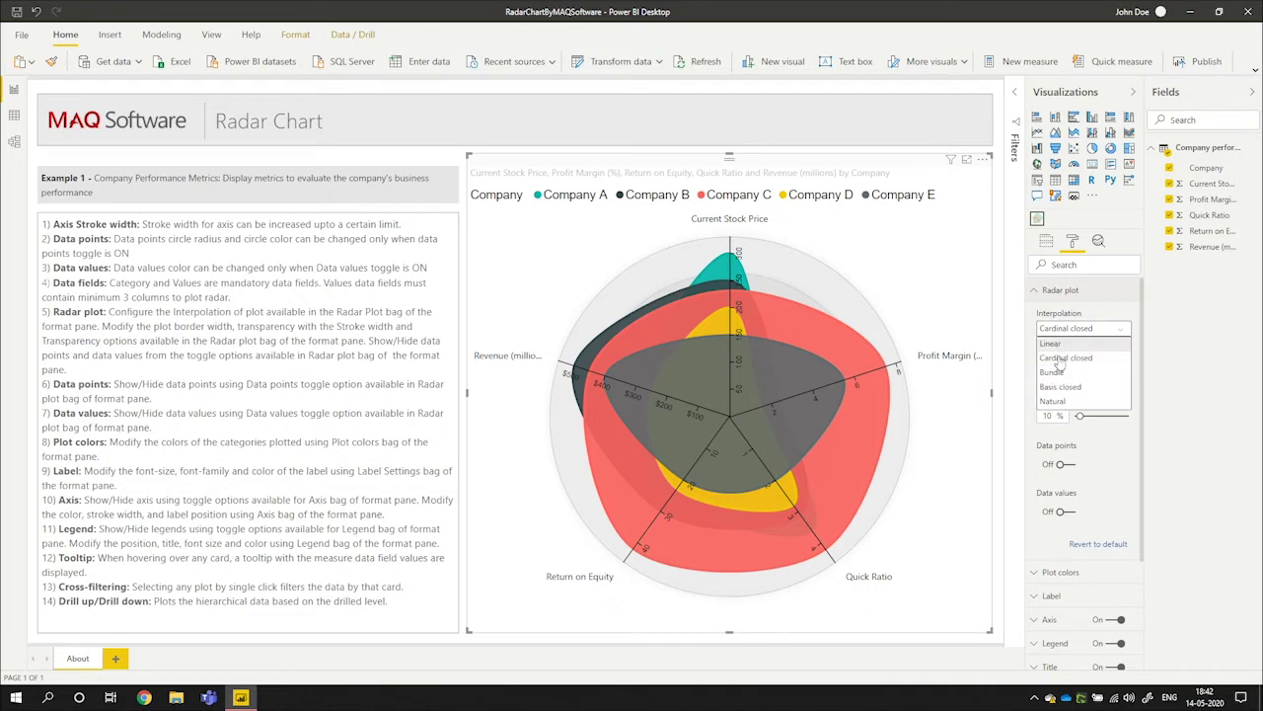
left_click(1056, 372)
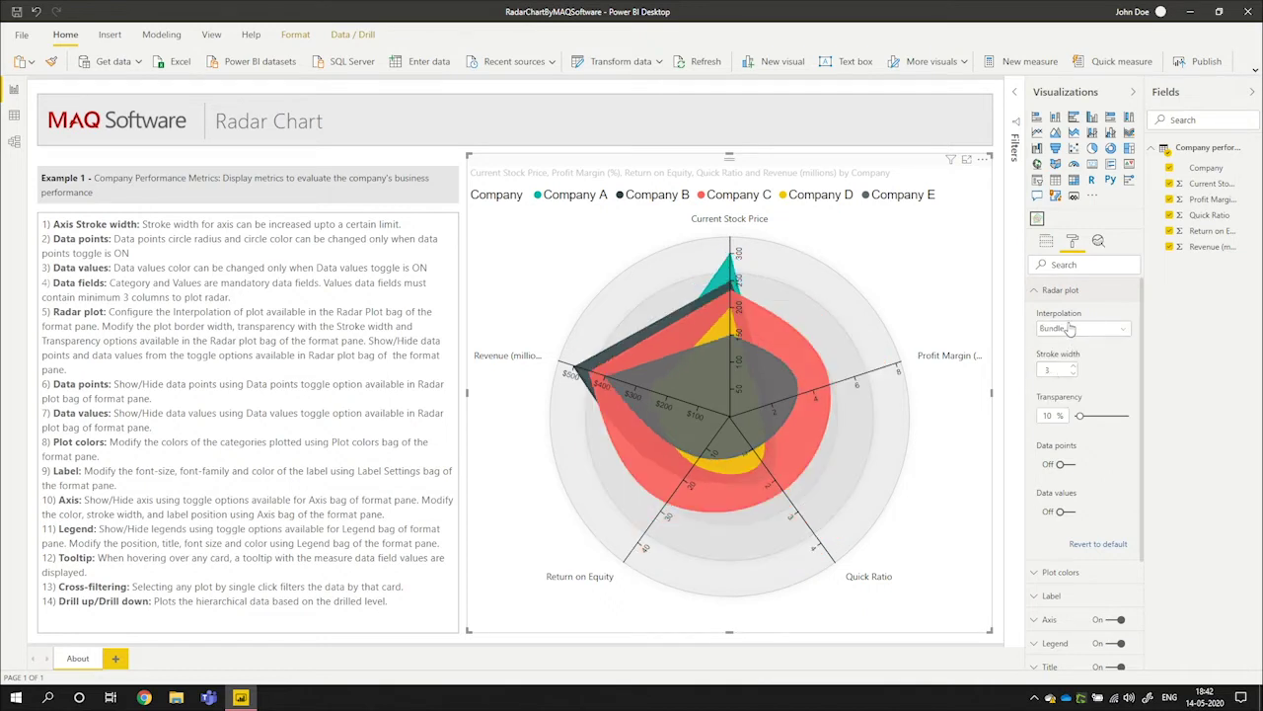
left_click(1066, 329)
left_click(1074, 391)
left_click(1076, 329)
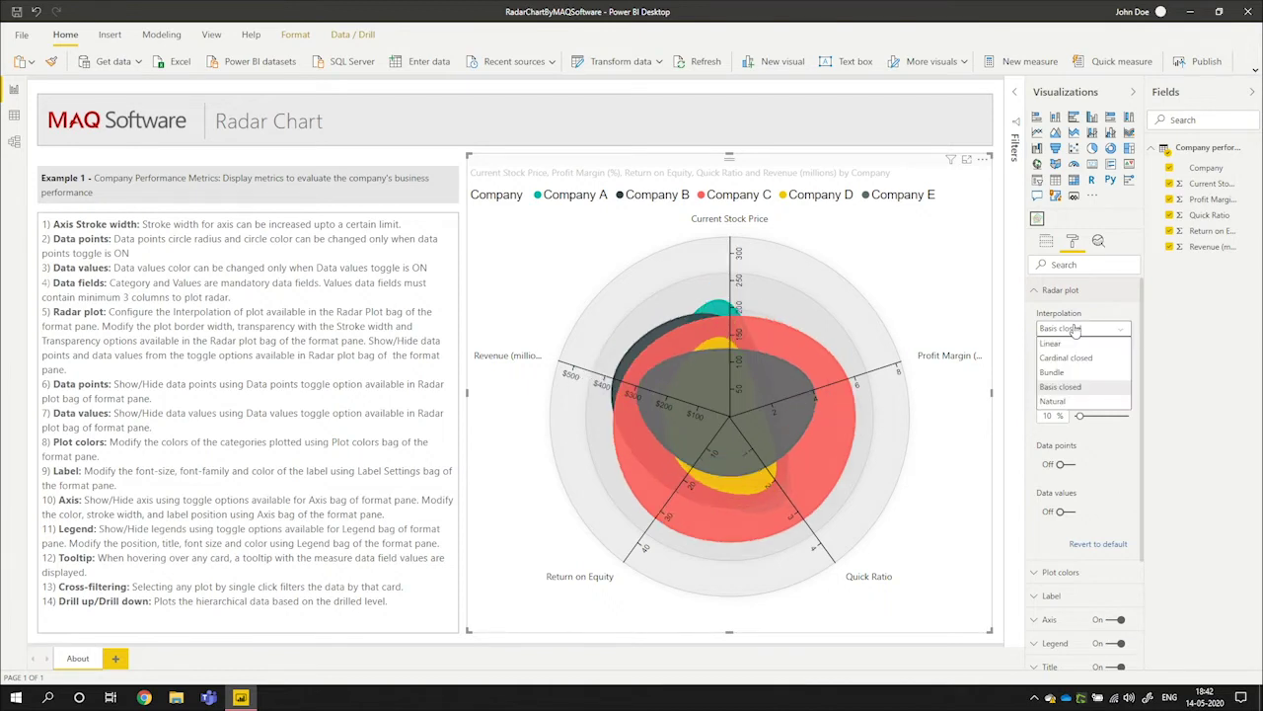
left_click(1066, 403)
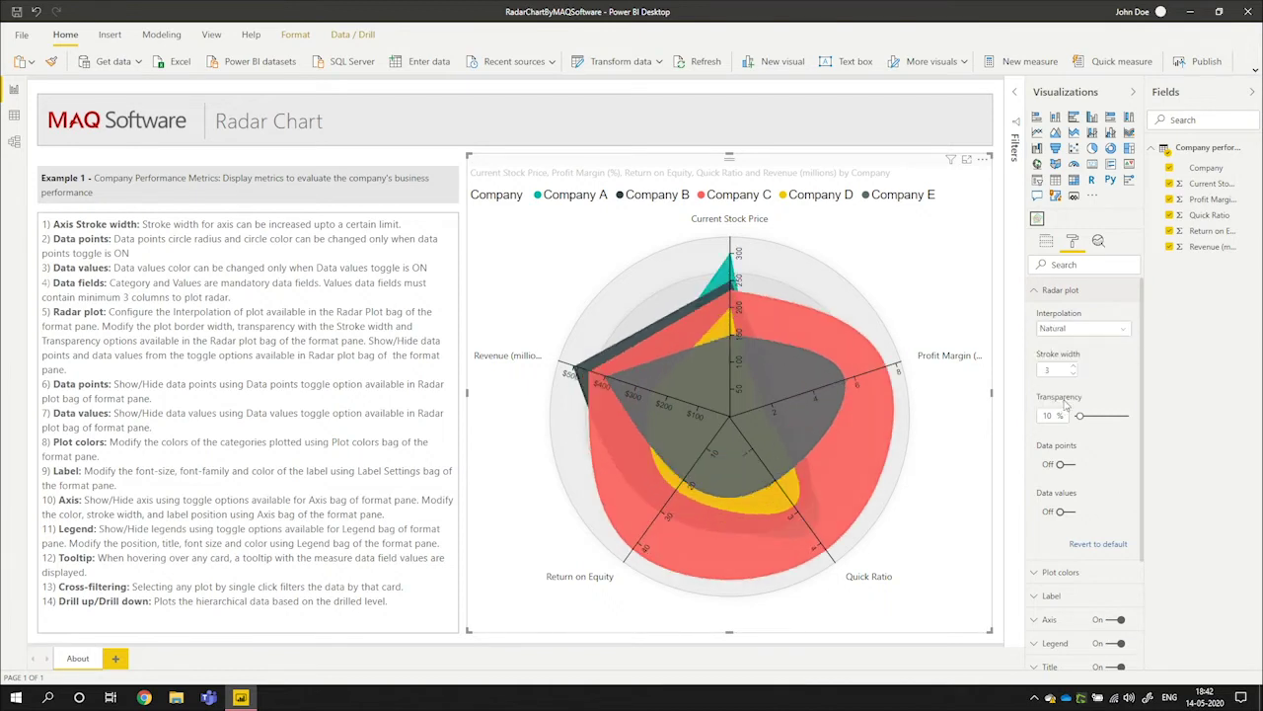
left_click(1066, 331)
left_click(1066, 344)
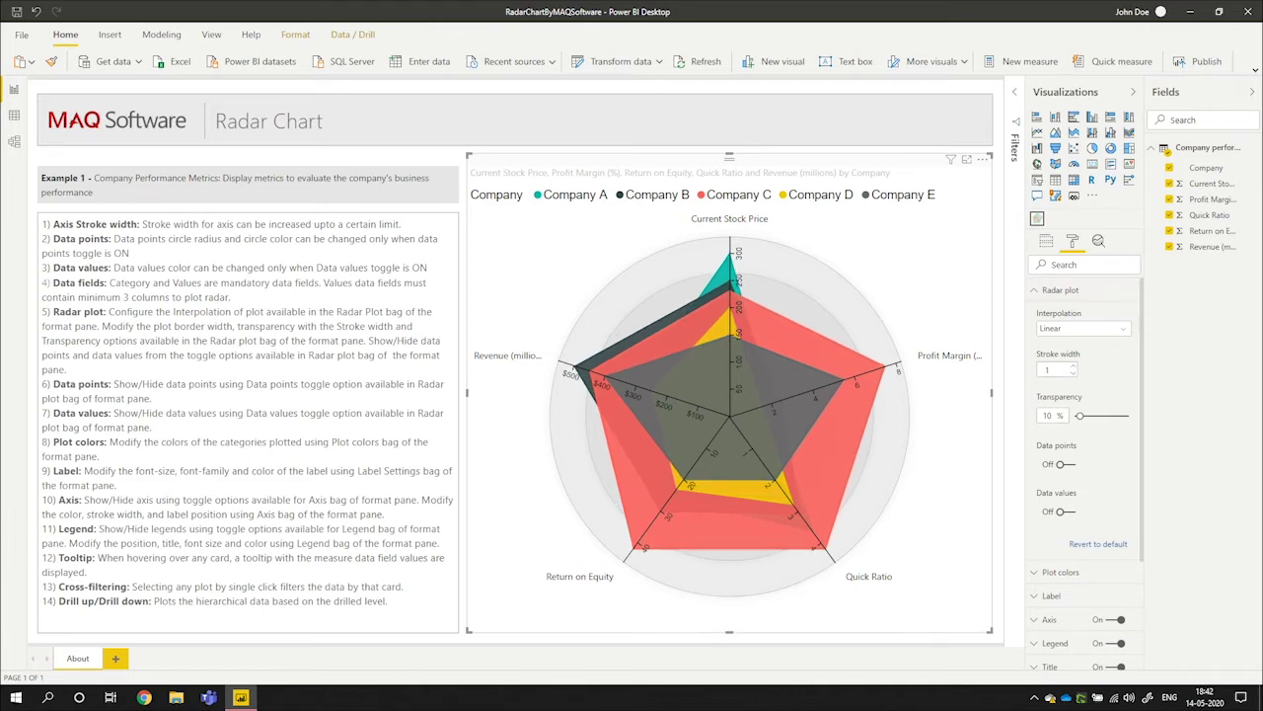
Set fill transparency to 35%, turn on data points, and colour them red
type("35")
key("Return")
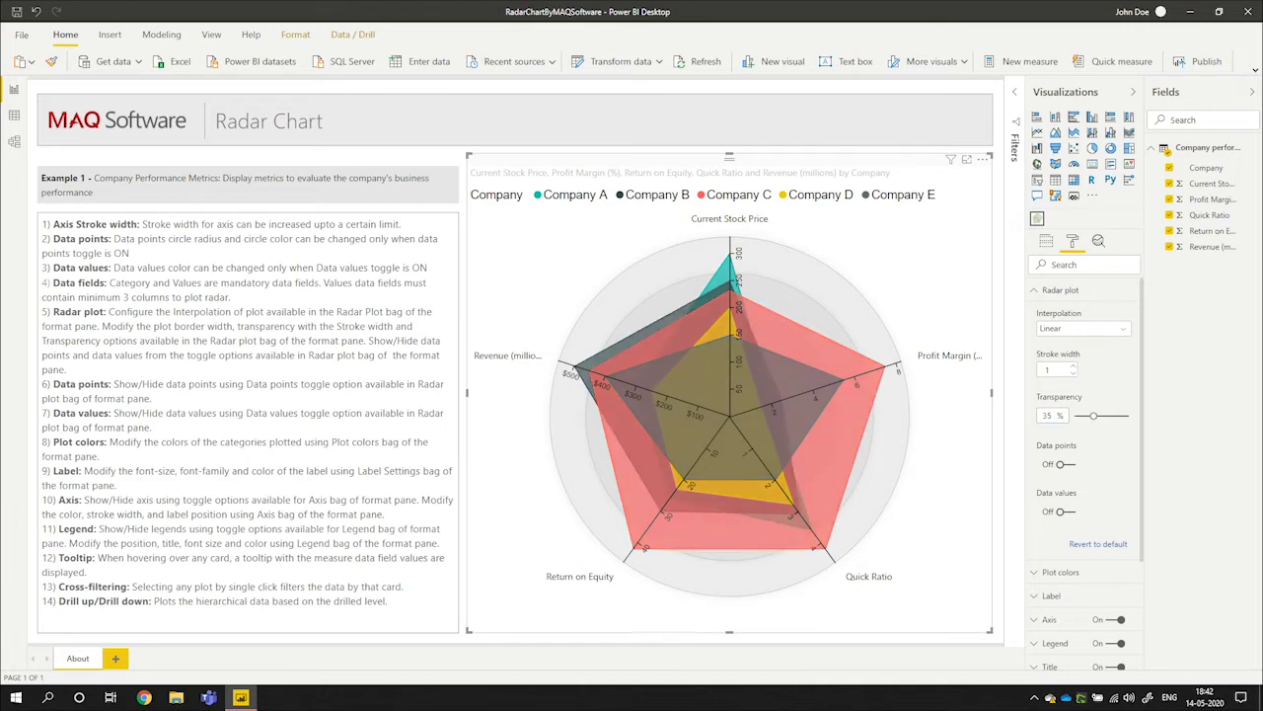
left_click(1062, 465)
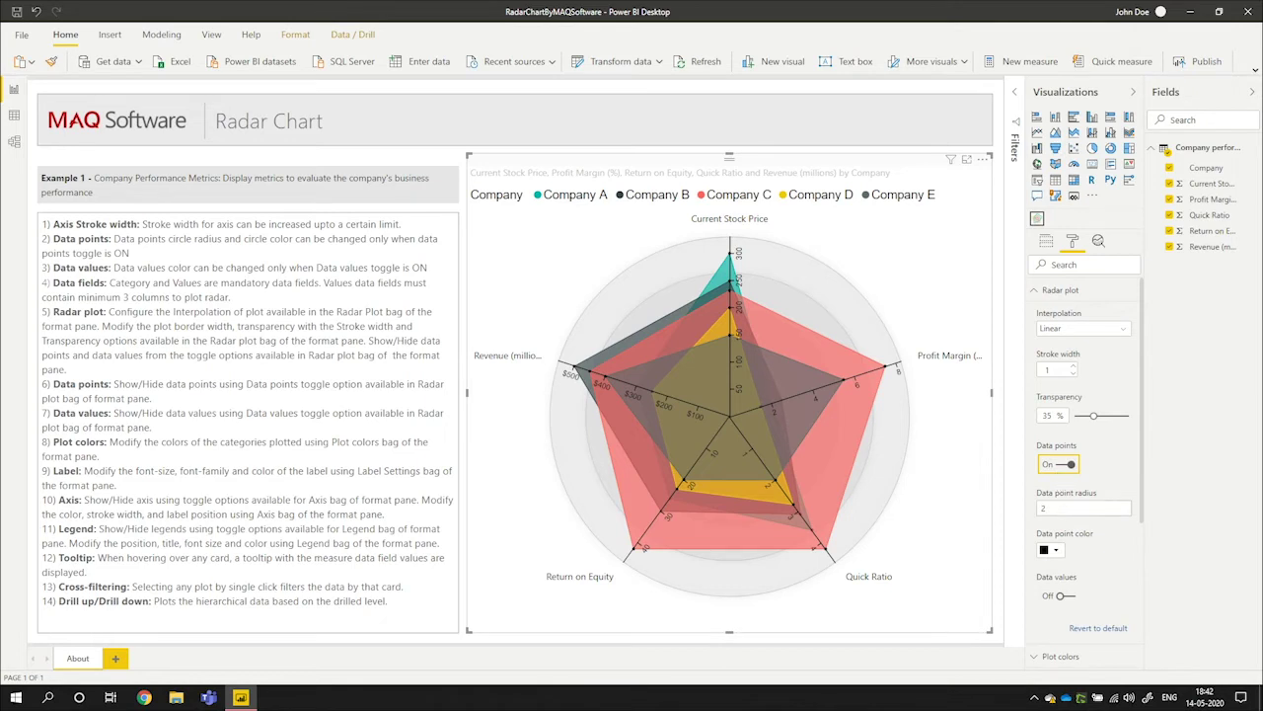
key("Tab")
type("3")
left_click(1056, 551)
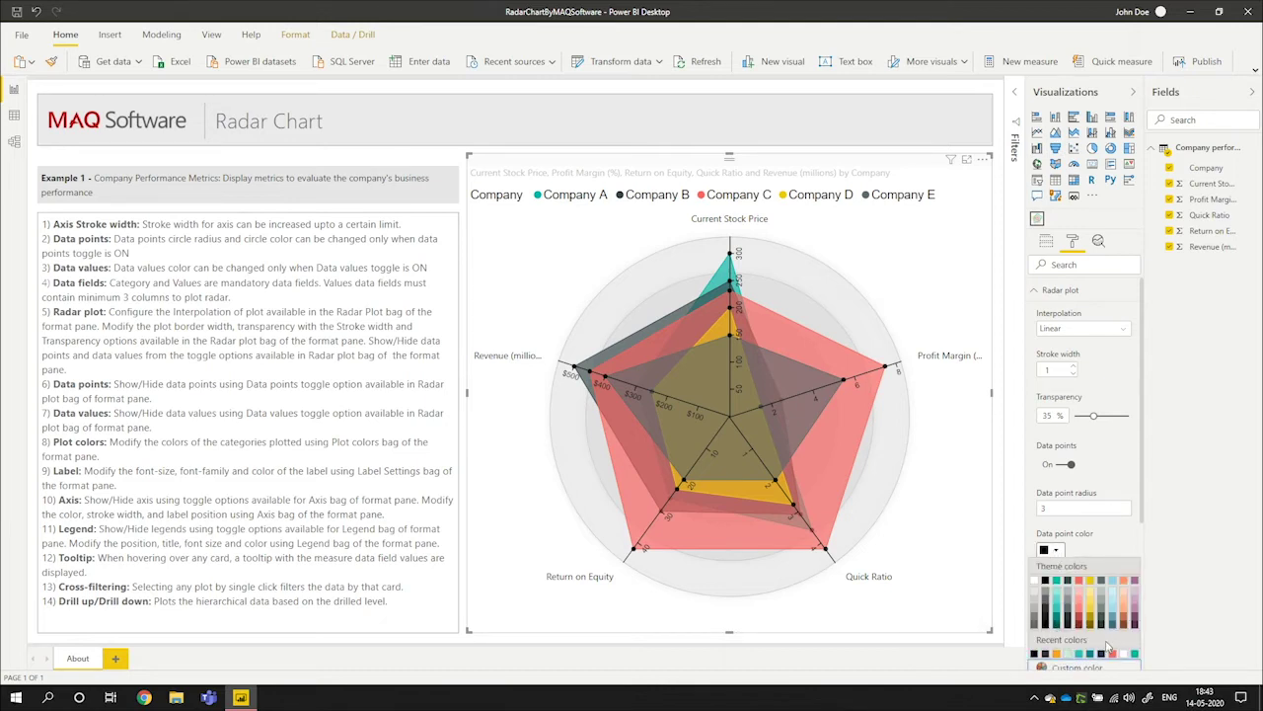
left_click(1113, 655)
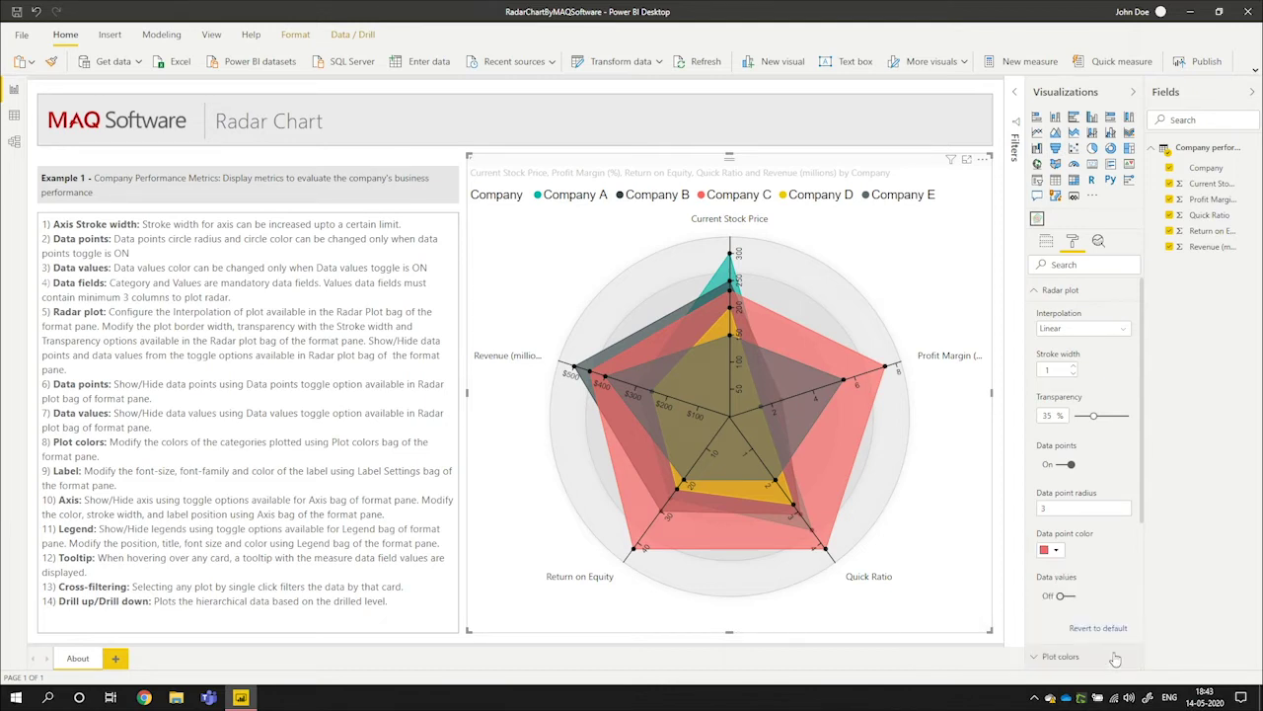
left_click(1062, 596)
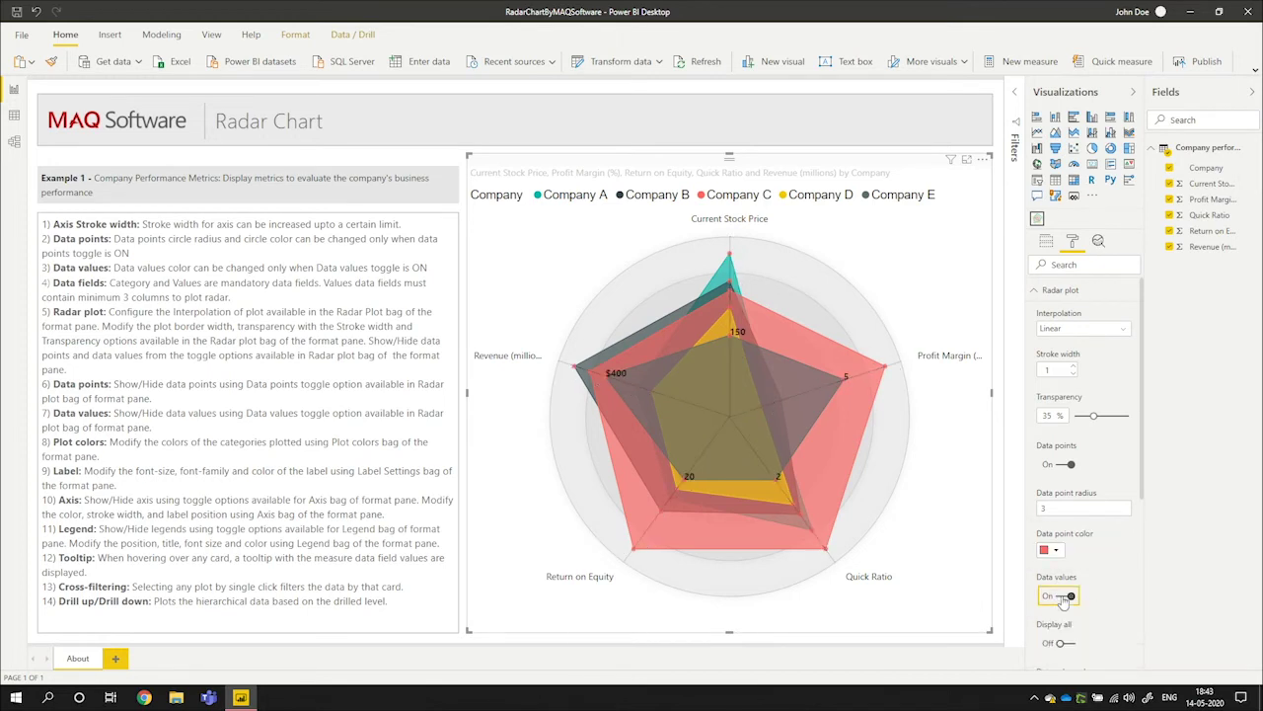
scroll(1086, 618, "down", 3)
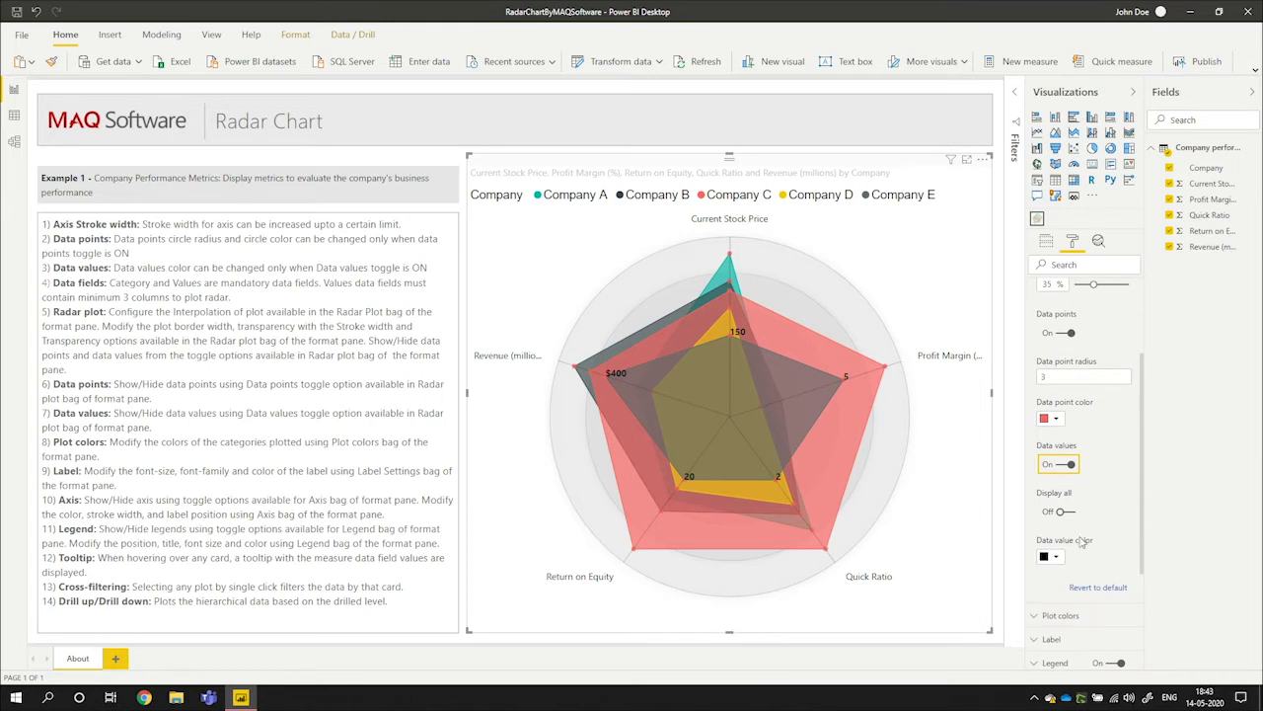
left_click(1071, 513)
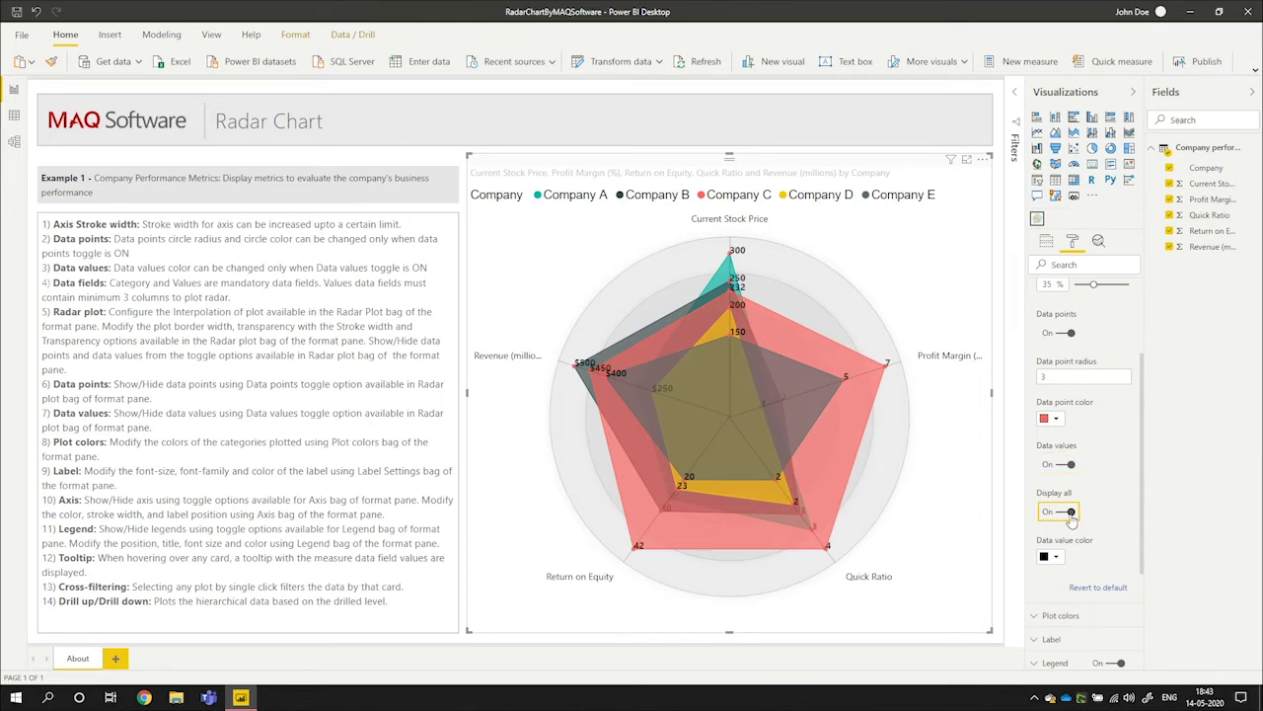
left_click(1071, 513)
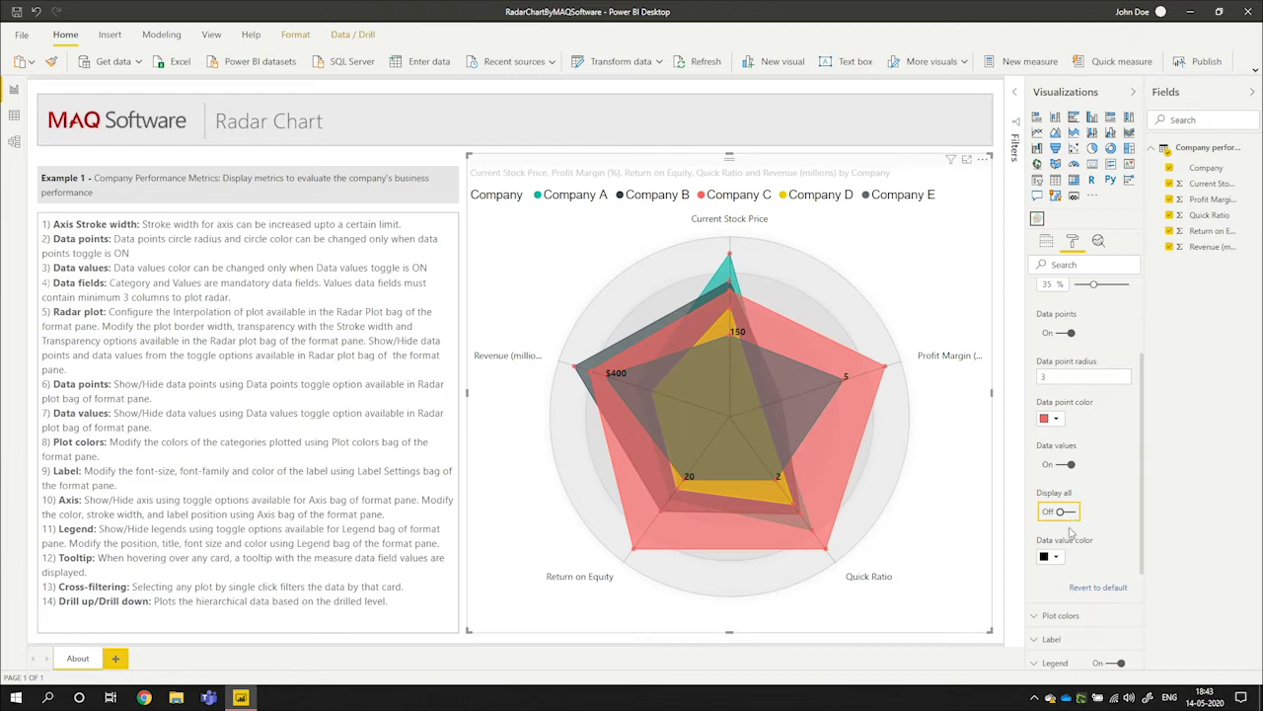
left_click(1072, 467)
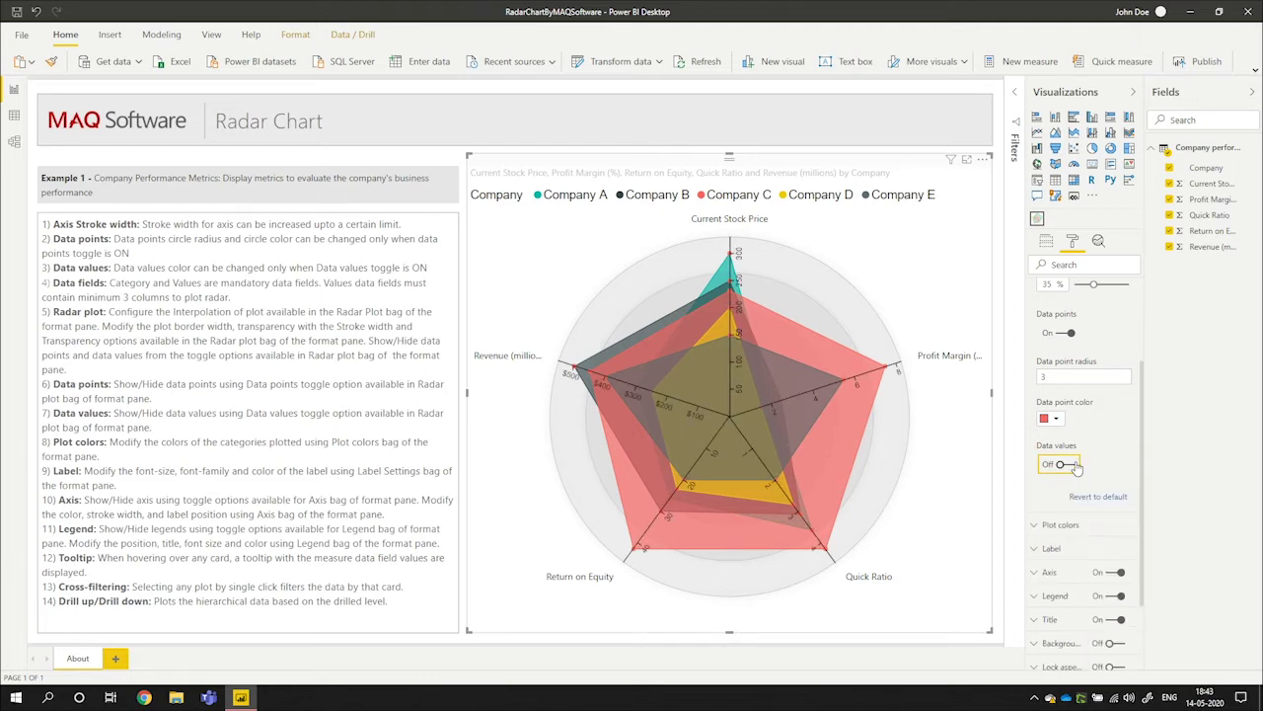
scroll(1086, 468, "down", 1)
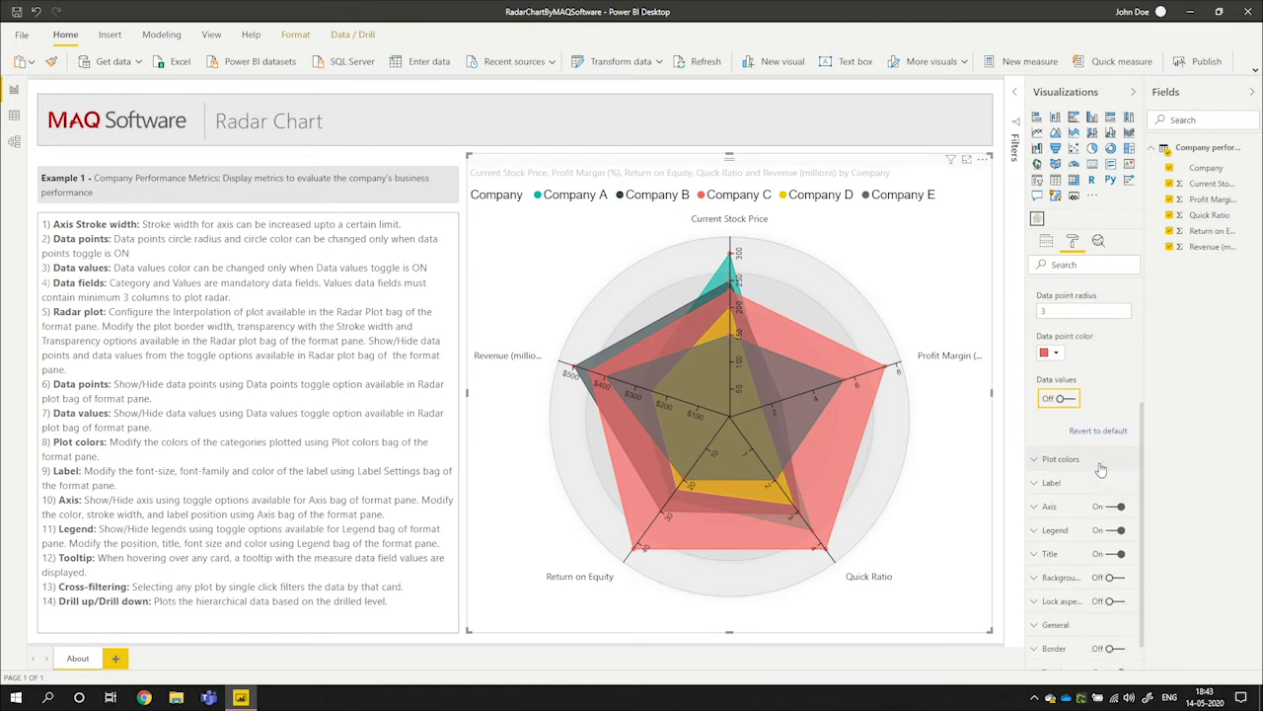
Recolour Companies A–E as dark teal, light grey, orange, teal and red in Plot colors
left_click(1101, 469)
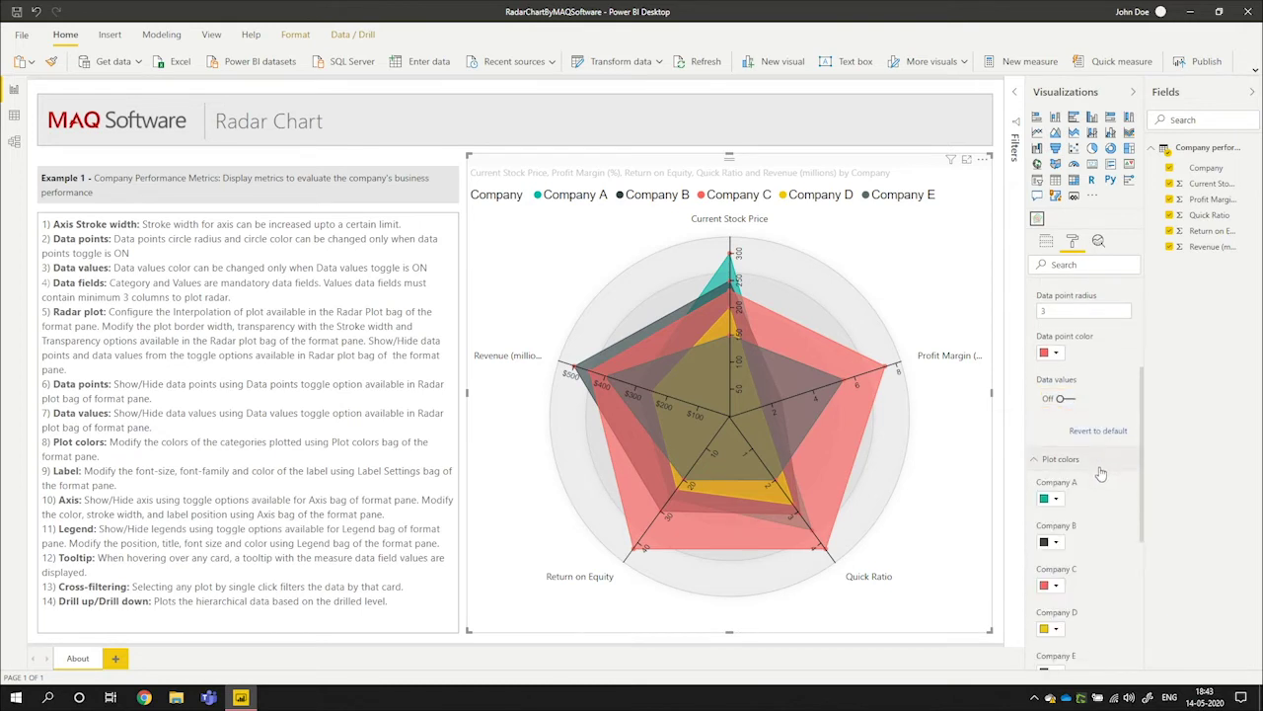
scroll(1102, 474, "down", 1)
left_click(1055, 435)
left_click(1090, 413)
left_click(1064, 475)
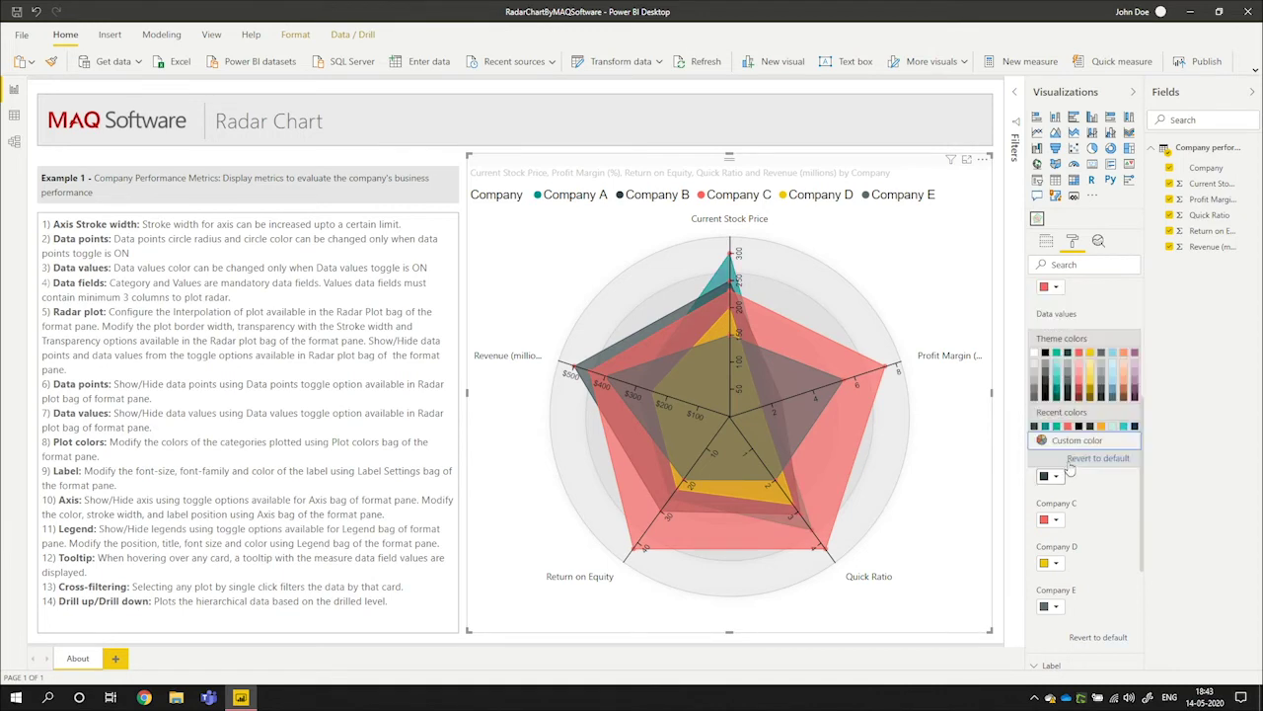
left_click(1112, 427)
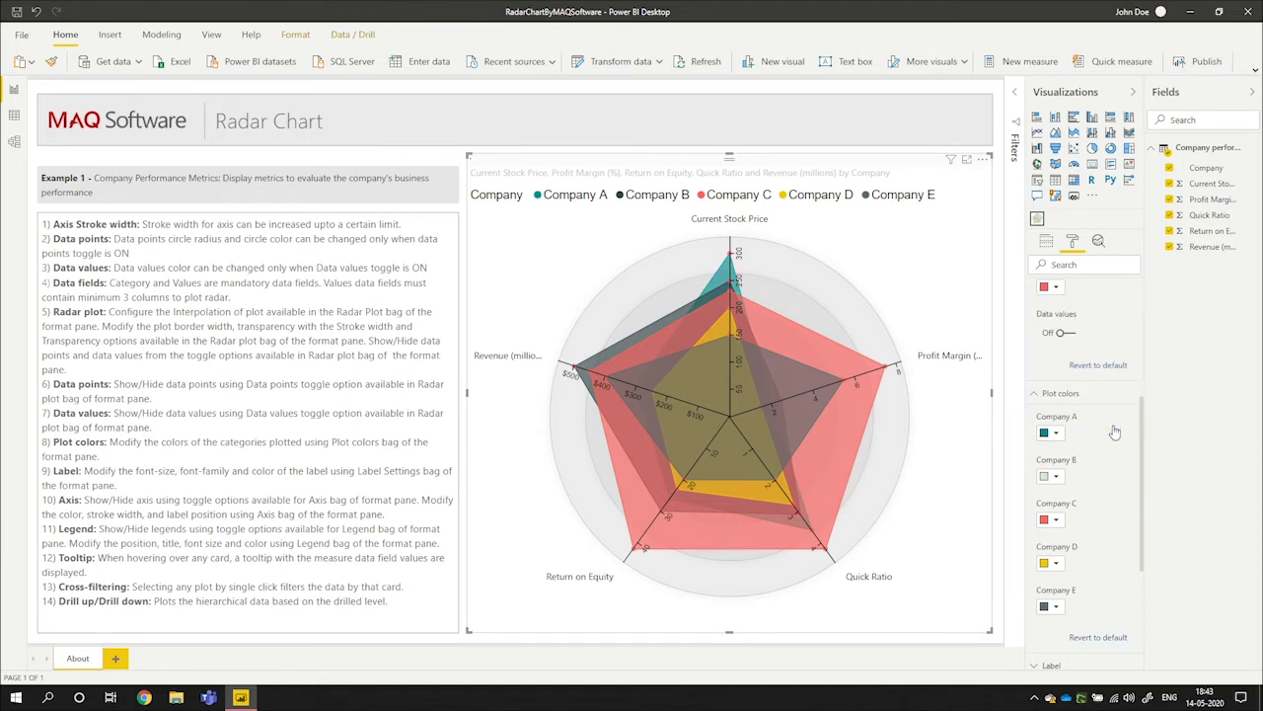
left_click(1055, 519)
left_click(1095, 483)
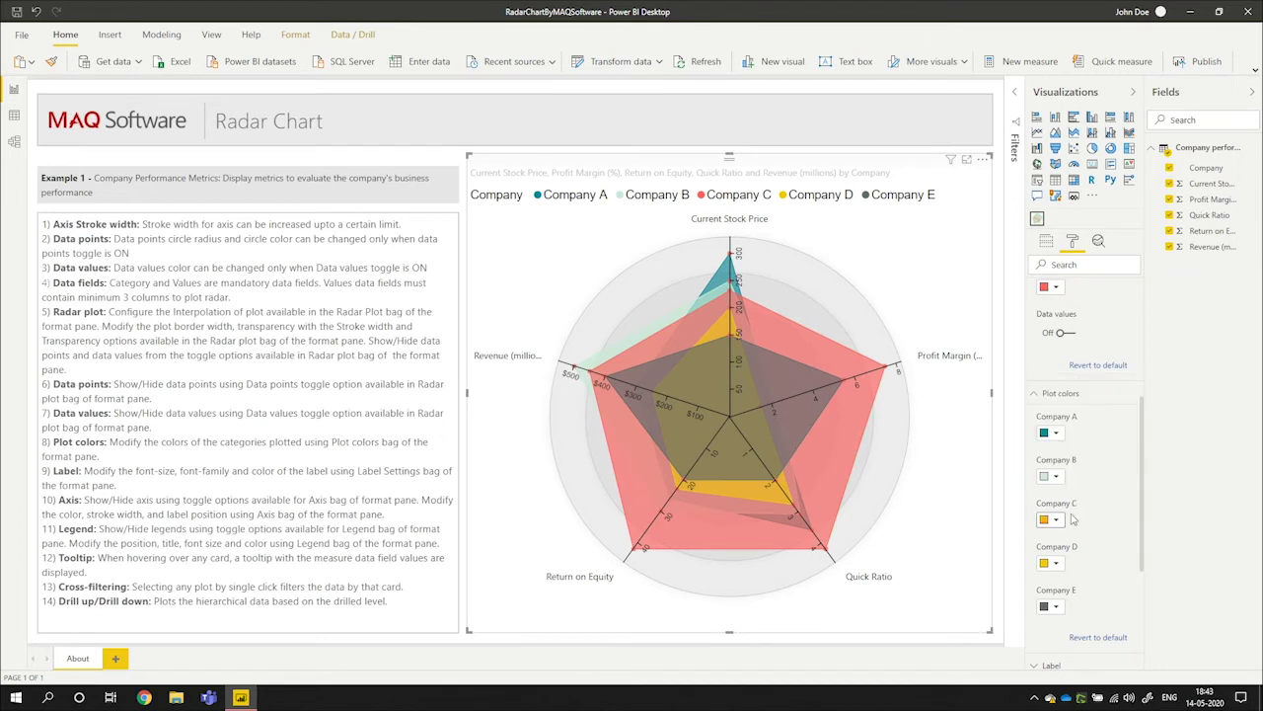
left_click(1053, 564)
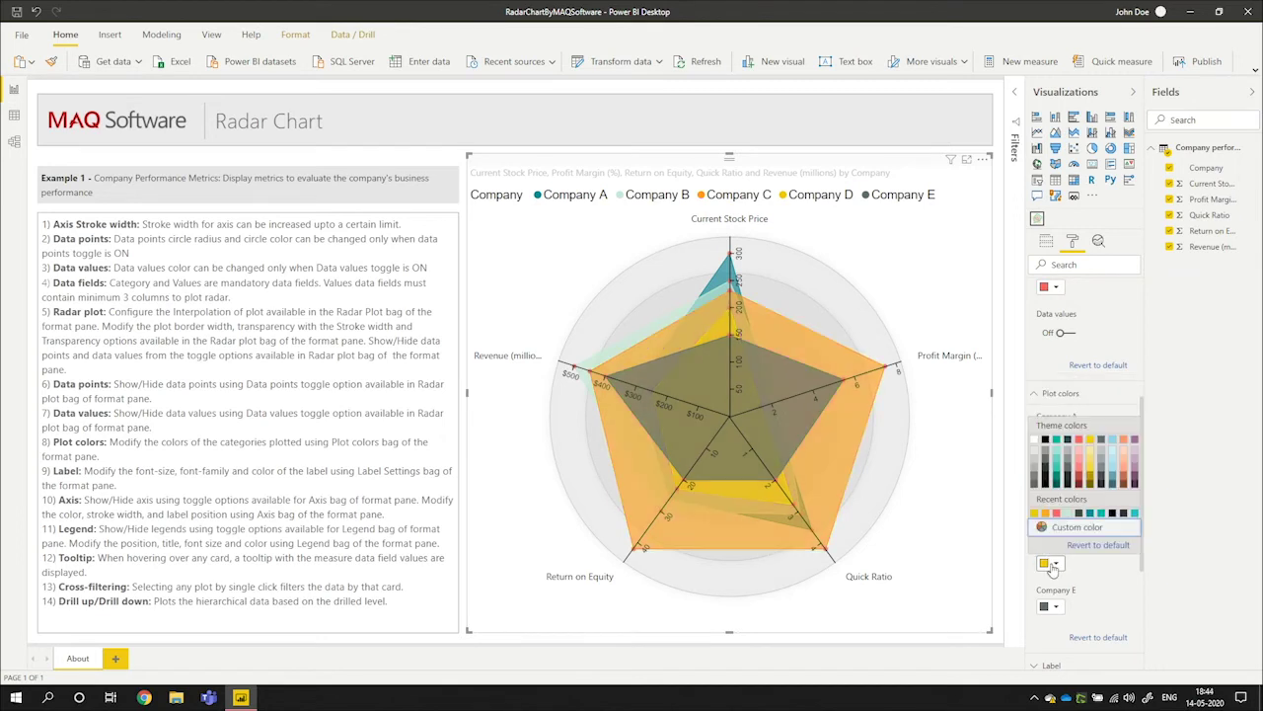
left_click(1136, 514)
left_click(1057, 606)
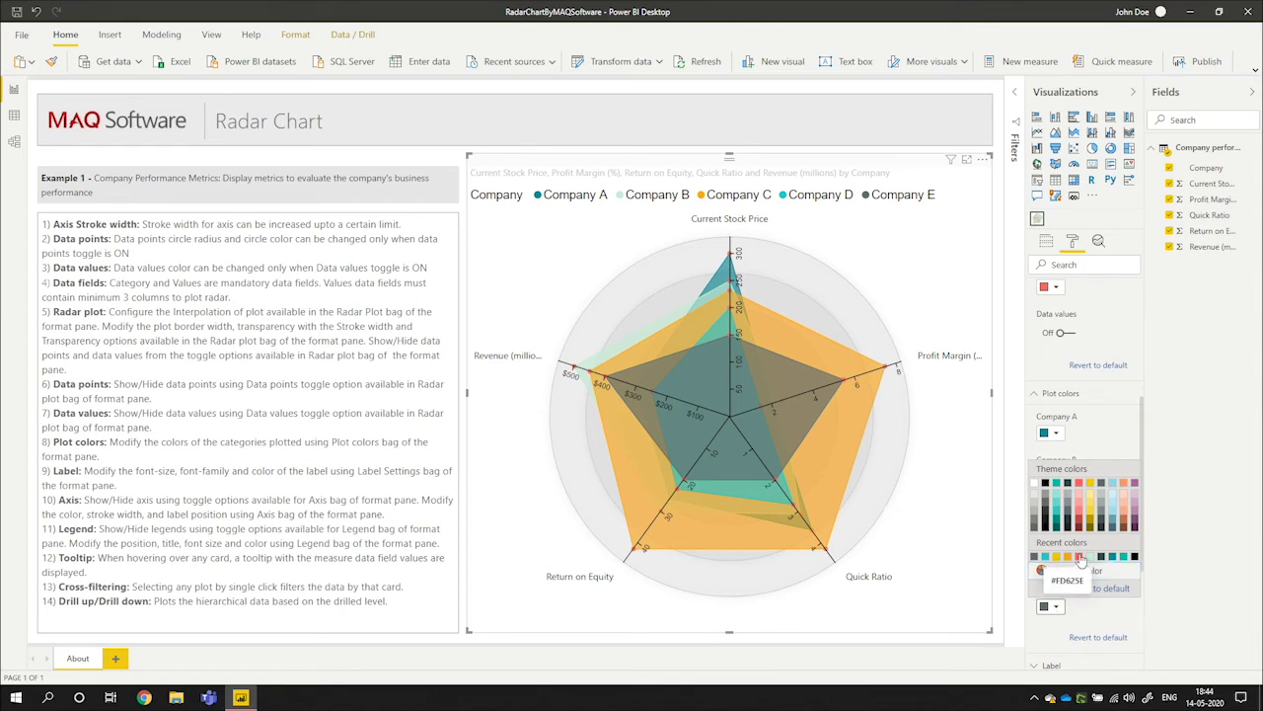
left_click(1078, 557)
scroll(1120, 550, "down", 1)
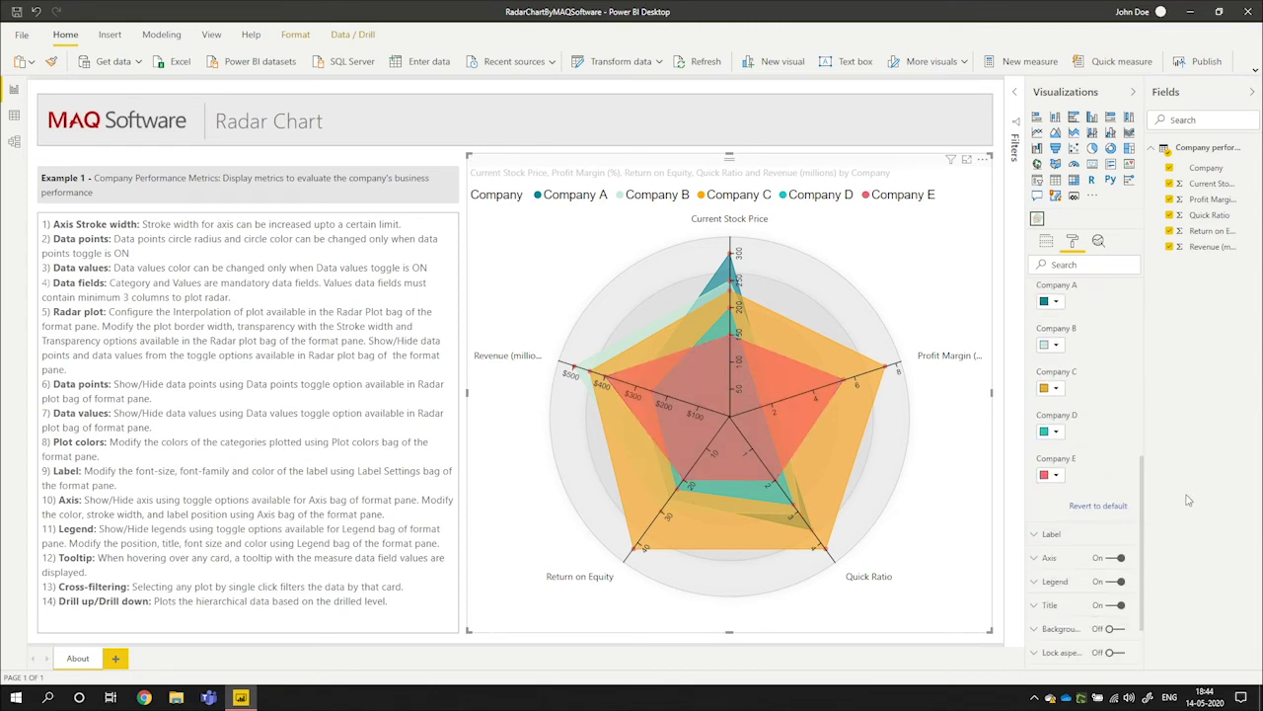
Lower the Label card's font size from 12 to 10 pt
left_click(1093, 541)
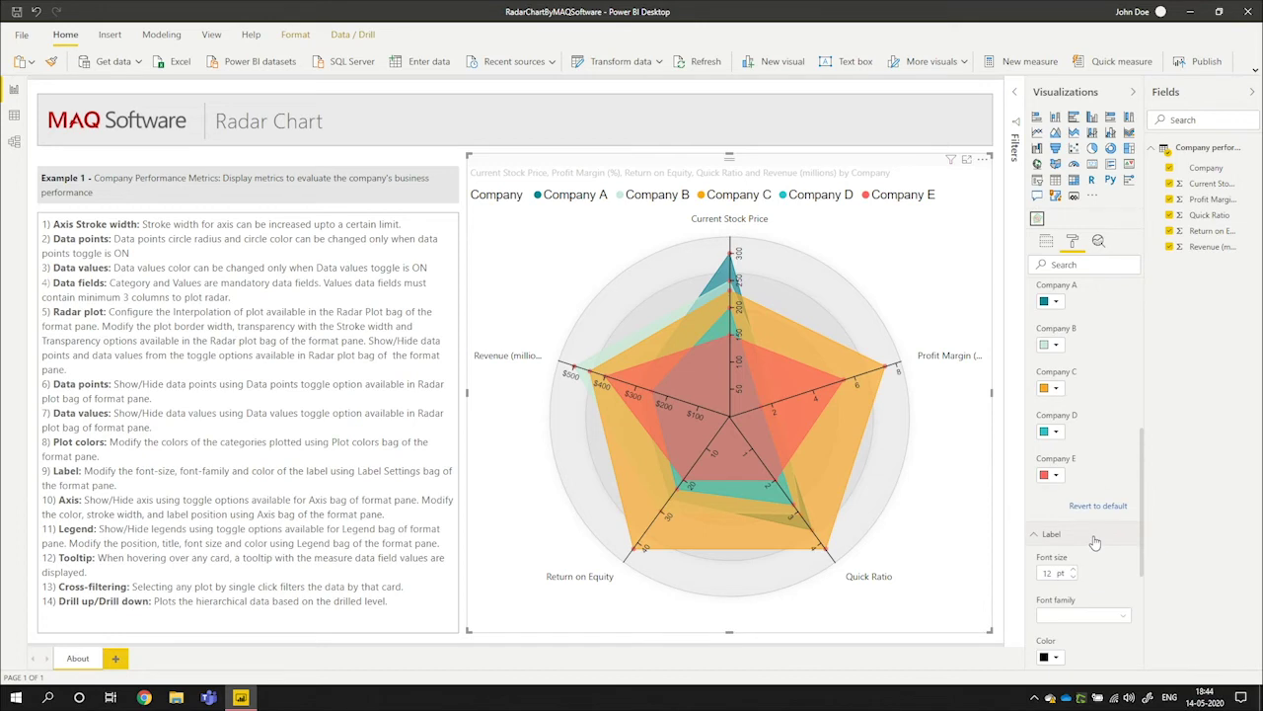
scroll(1093, 541, "down", 2)
scroll(1093, 541, "down", 1)
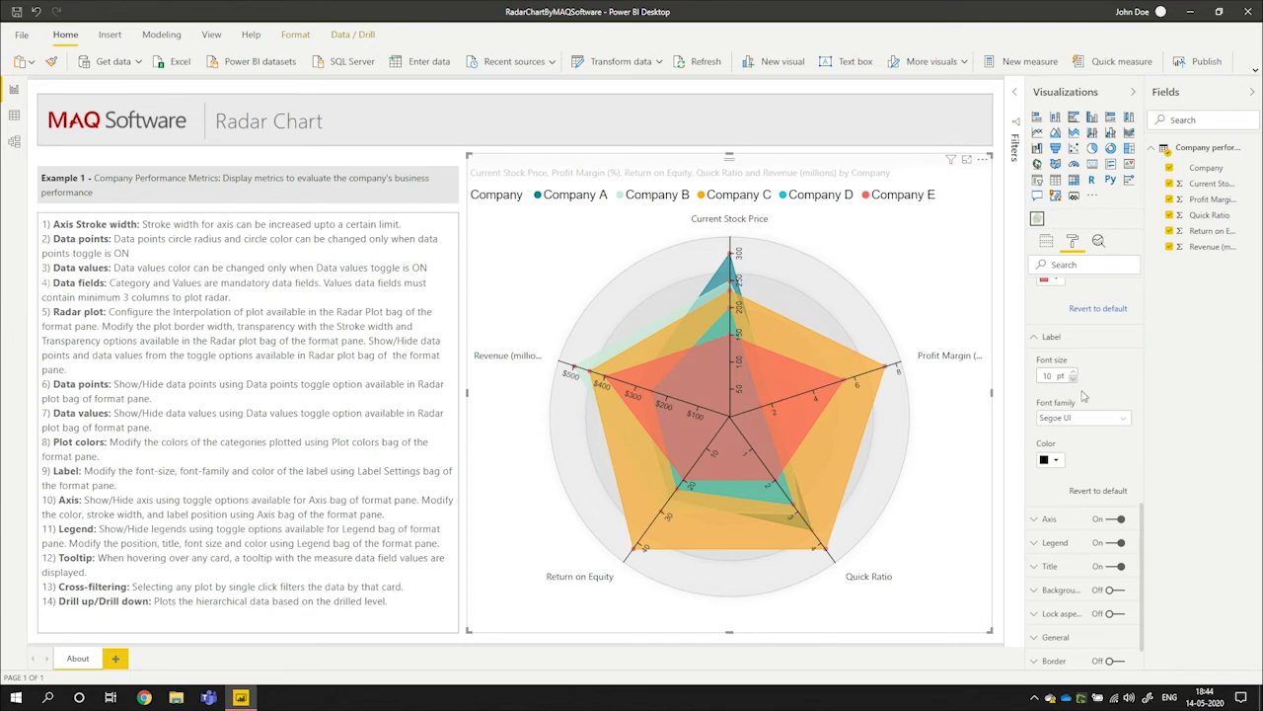
scroll(1073, 415, "down", 1)
Turn the axis on, move axis labels to Top, and restore black axis lines after trying dark grey
left_click(1071, 472)
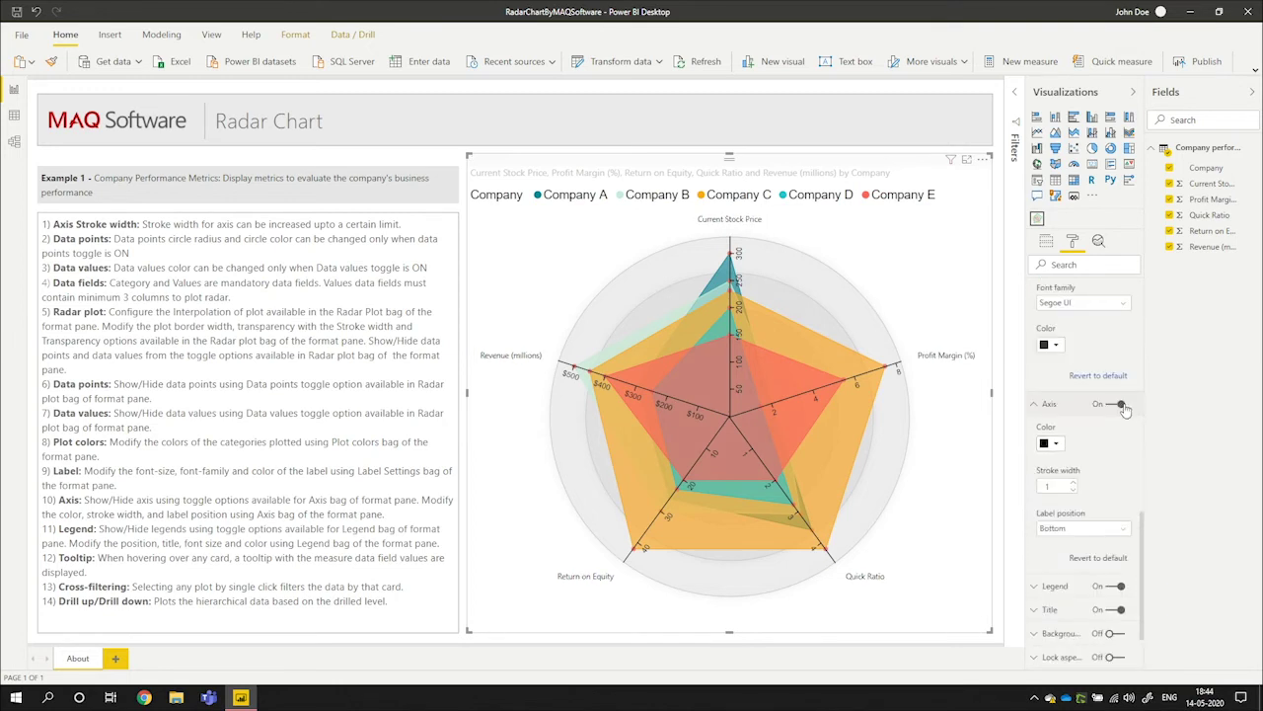
left_click(1109, 406)
left_click(1052, 443)
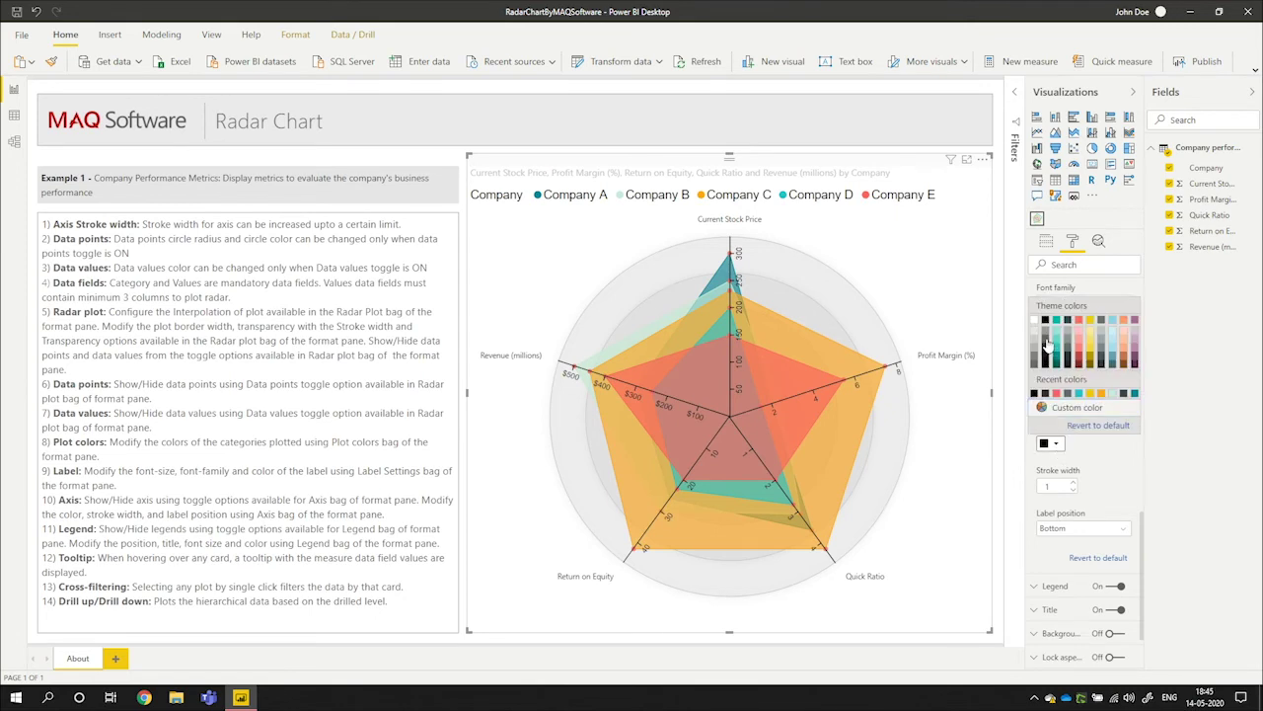
left_click(1048, 343)
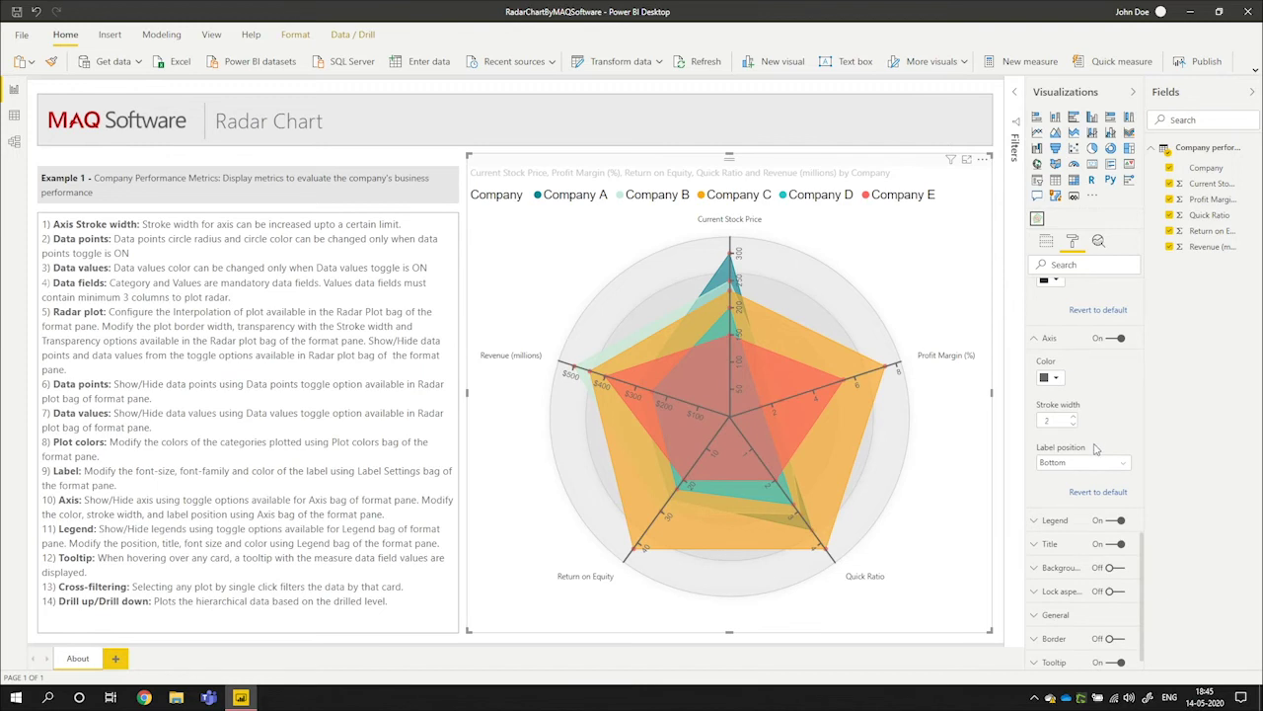
left_click(1086, 463)
left_click(1083, 478)
left_click(1054, 383)
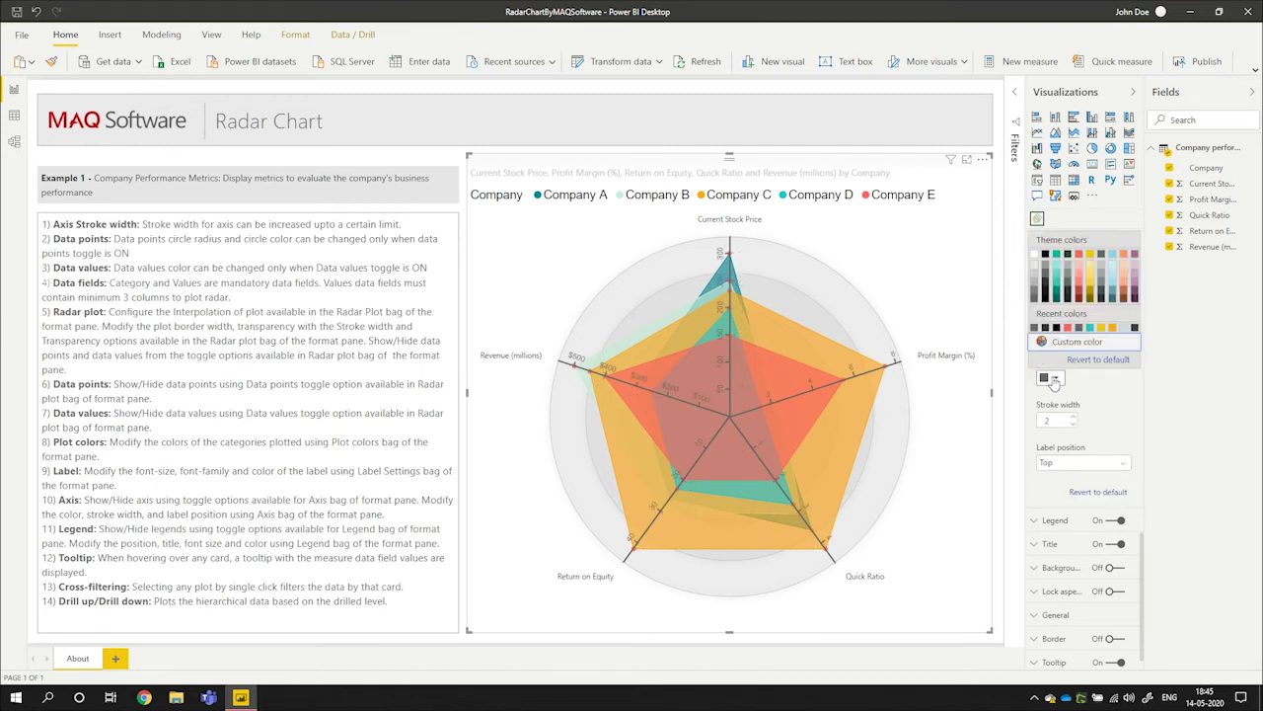
left_click(1047, 305)
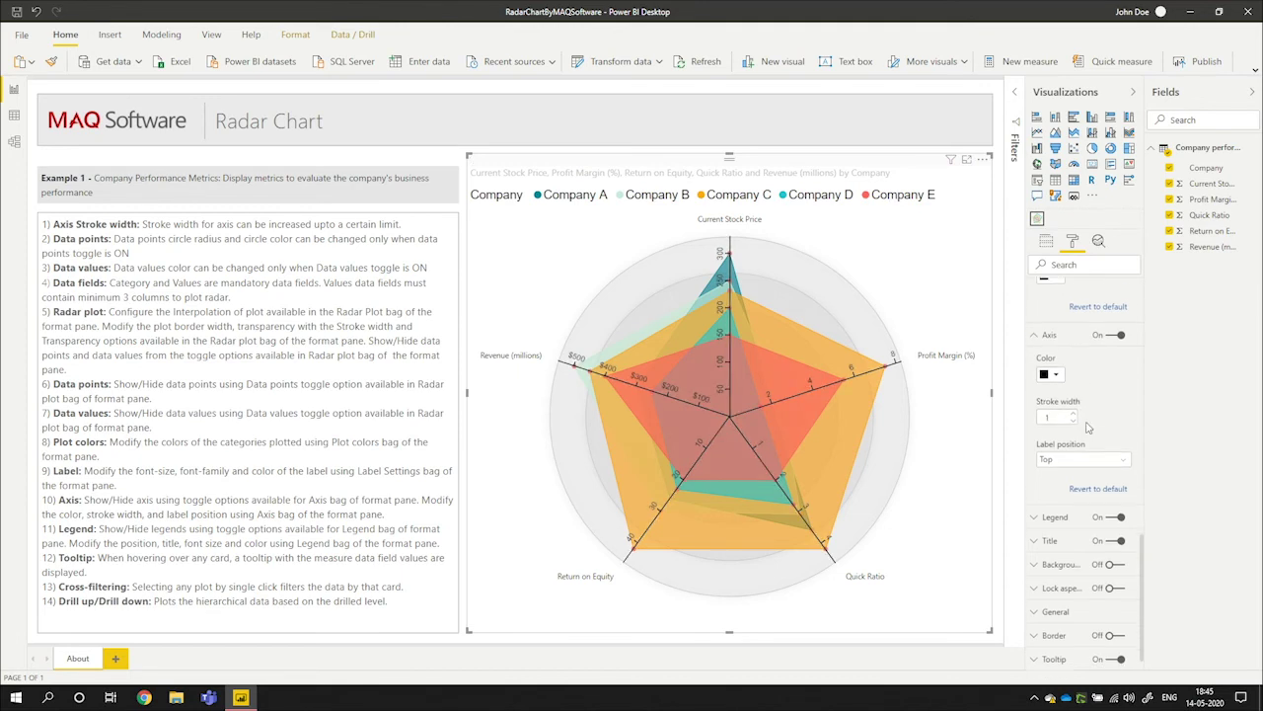
scroll(1080, 444, "down", 1)
Expand the Legend card and open its Position dropdown, currently Top
left_click(1056, 494)
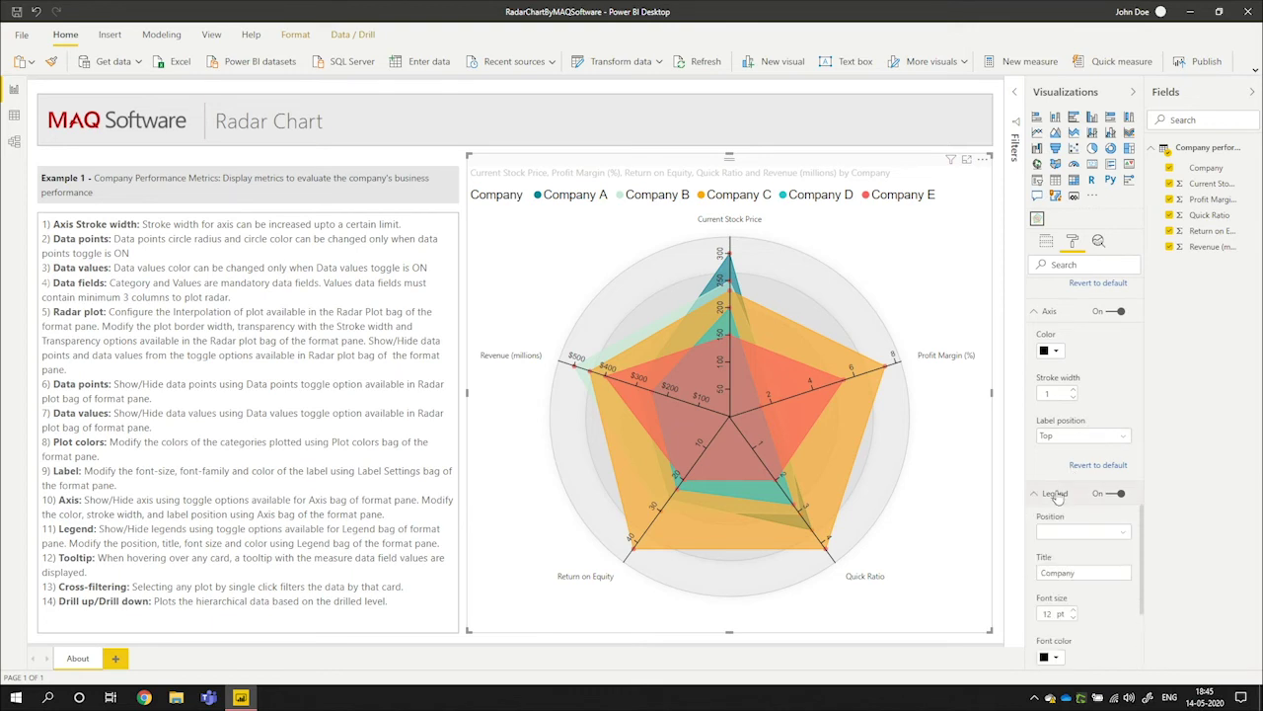
scroll(1074, 542, "down", 2)
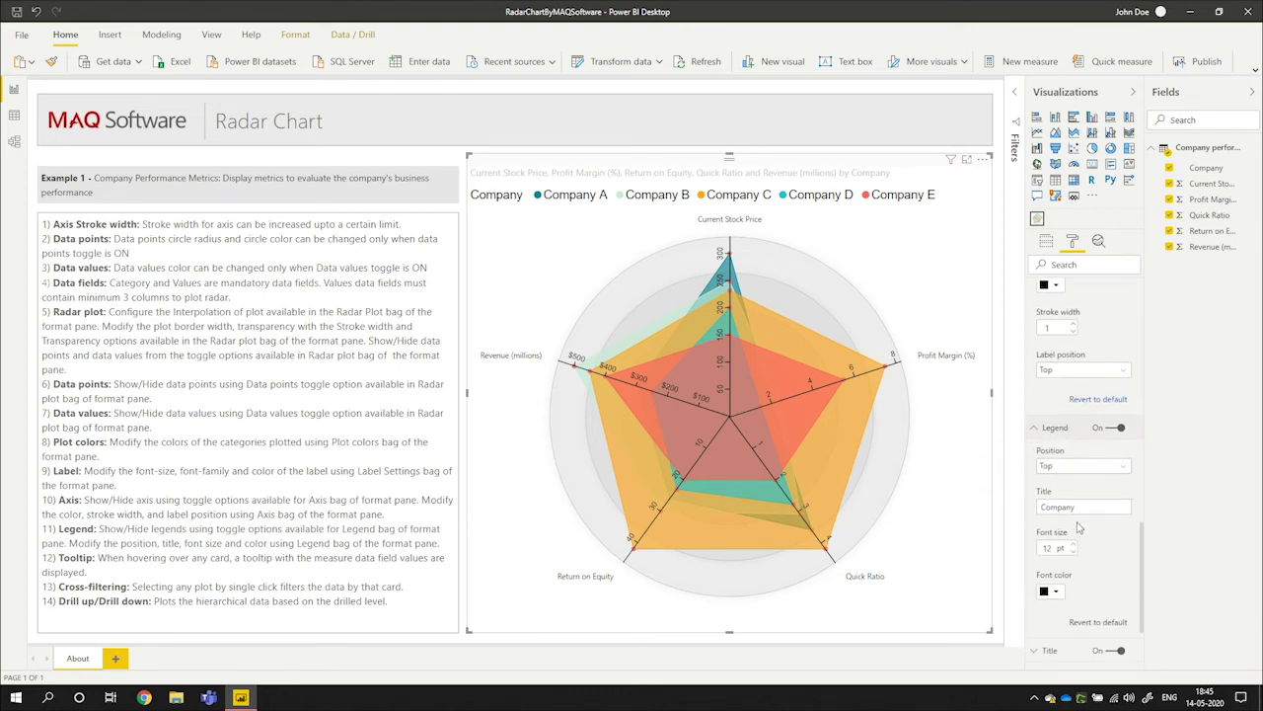
left_click(1093, 466)
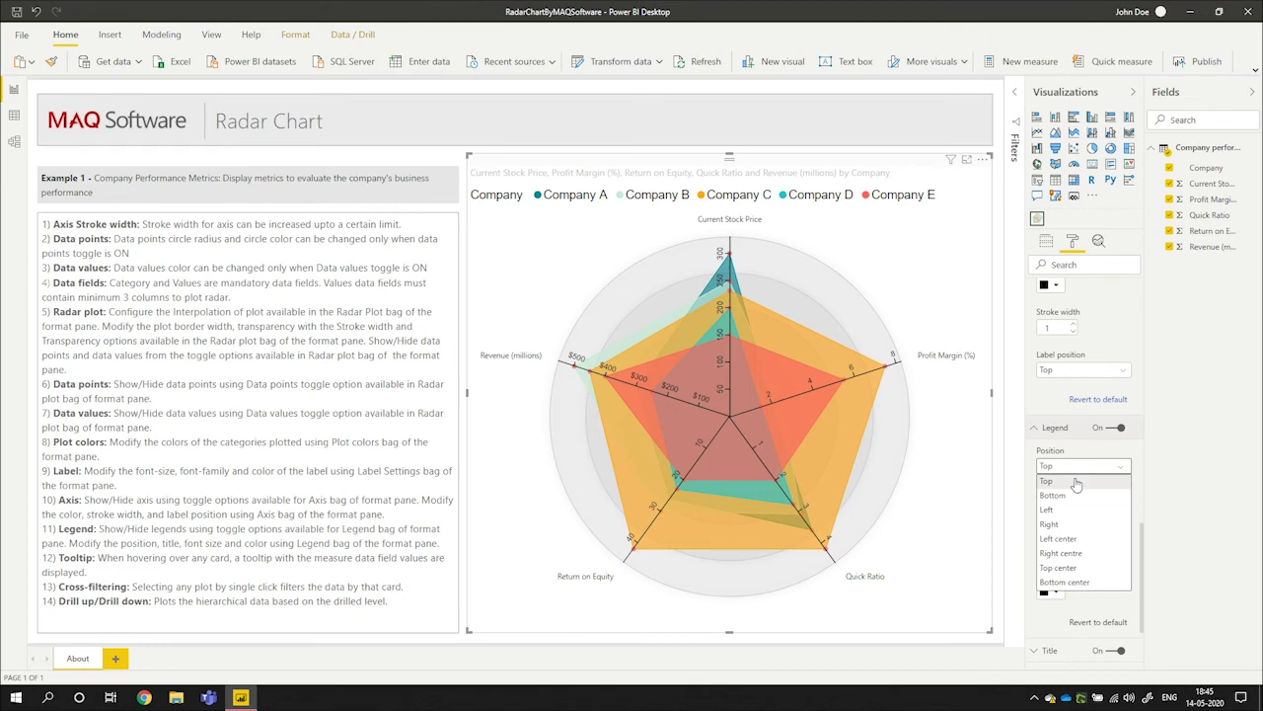